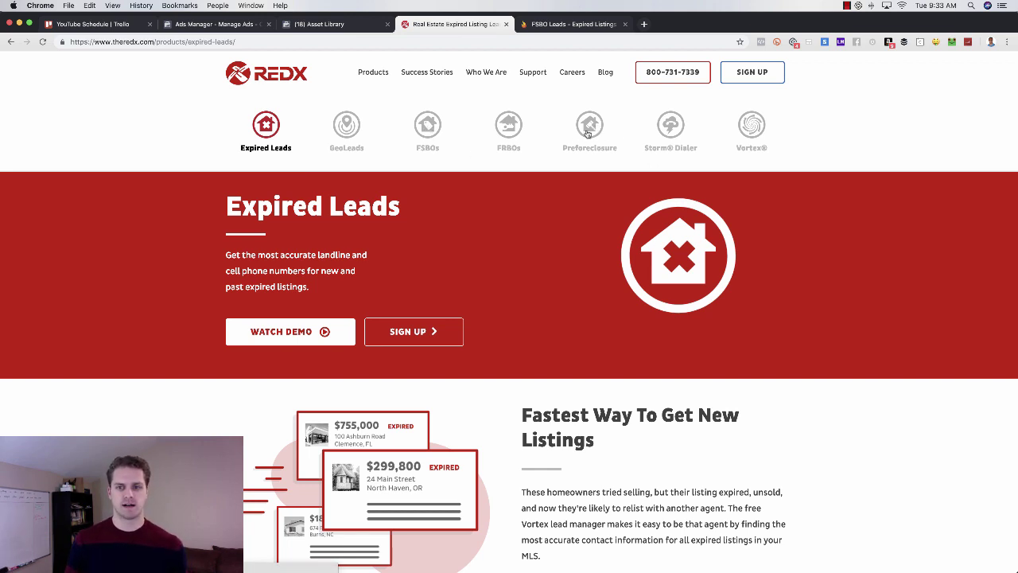
View the Vulcan7 homepage and highlight the words FSBO and Expired Leads in its introductory text.
click(590, 27)
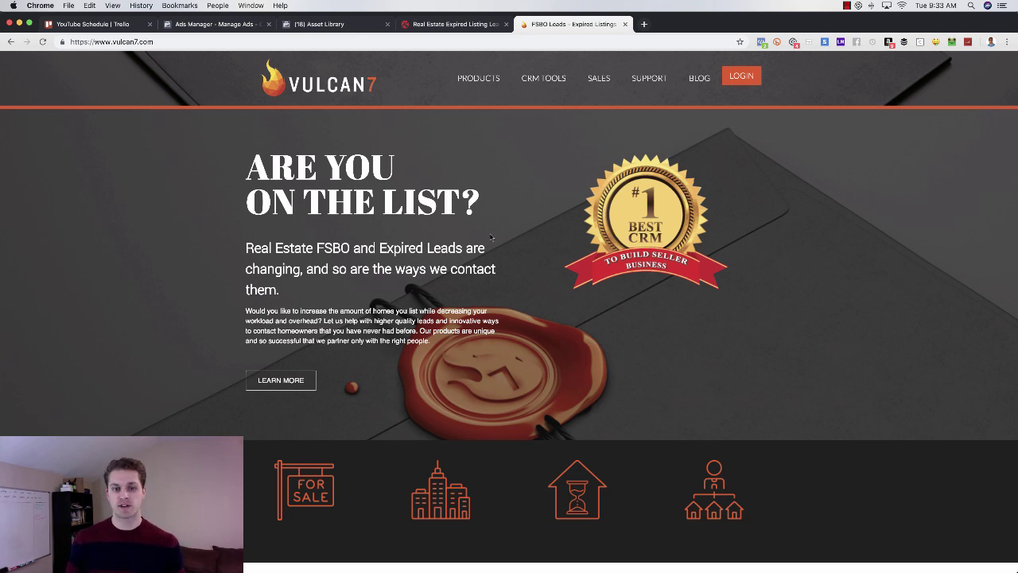
double_click(332, 248)
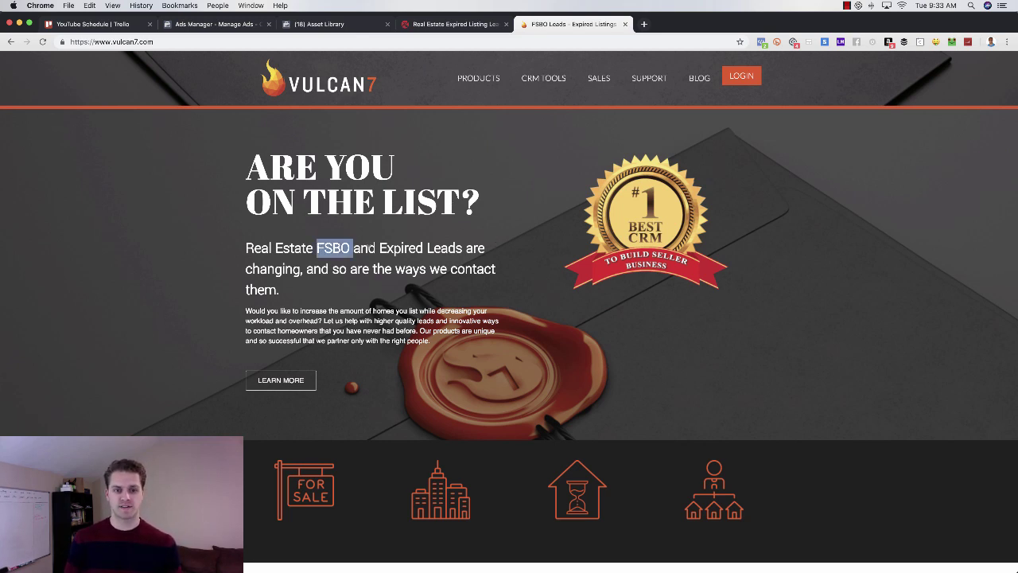
drag(380, 248, 498, 253)
click(518, 236)
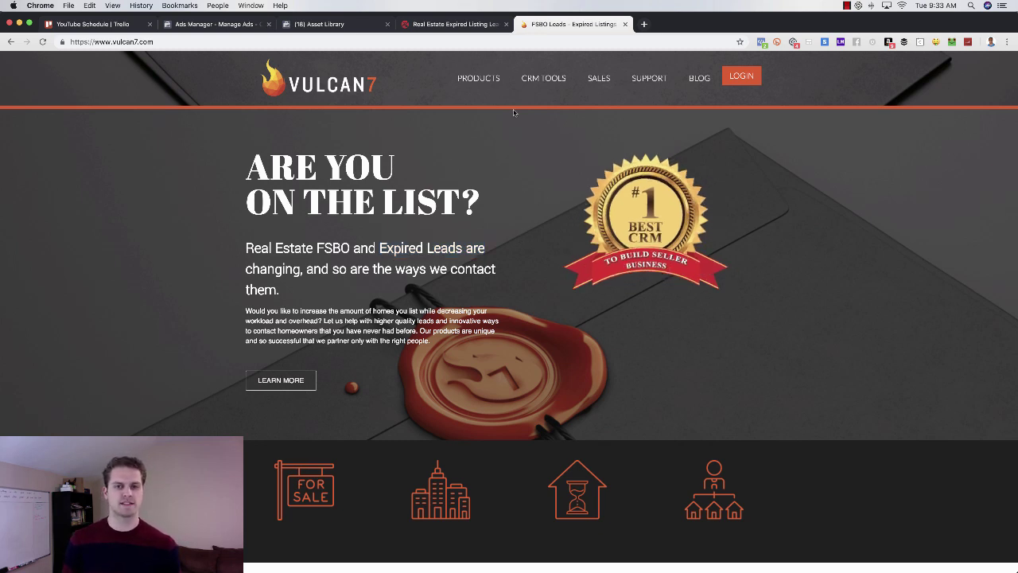
Switch to the Facebook Asset Library and open Audiences from the full list of business tools.
click(348, 27)
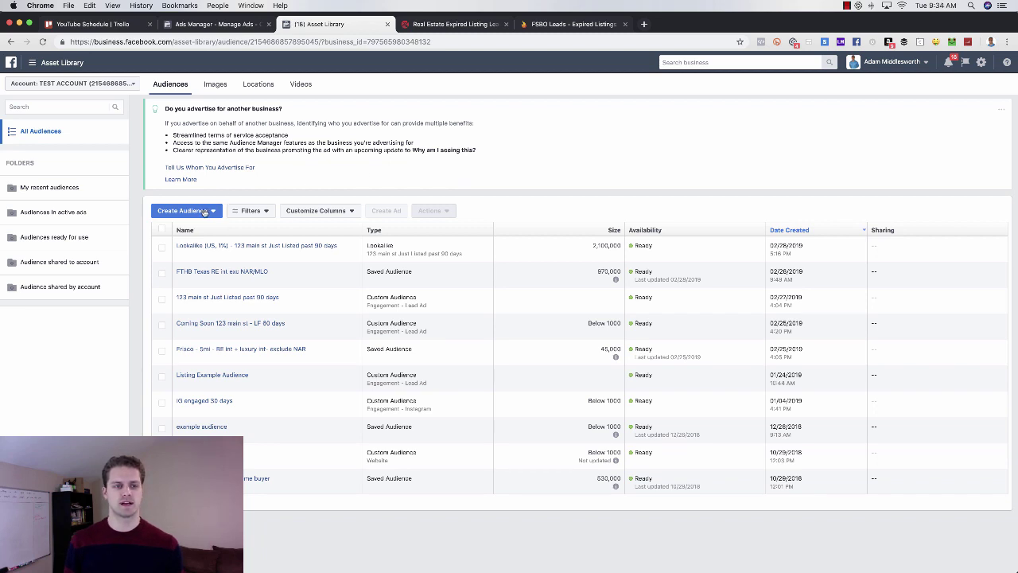
click(51, 65)
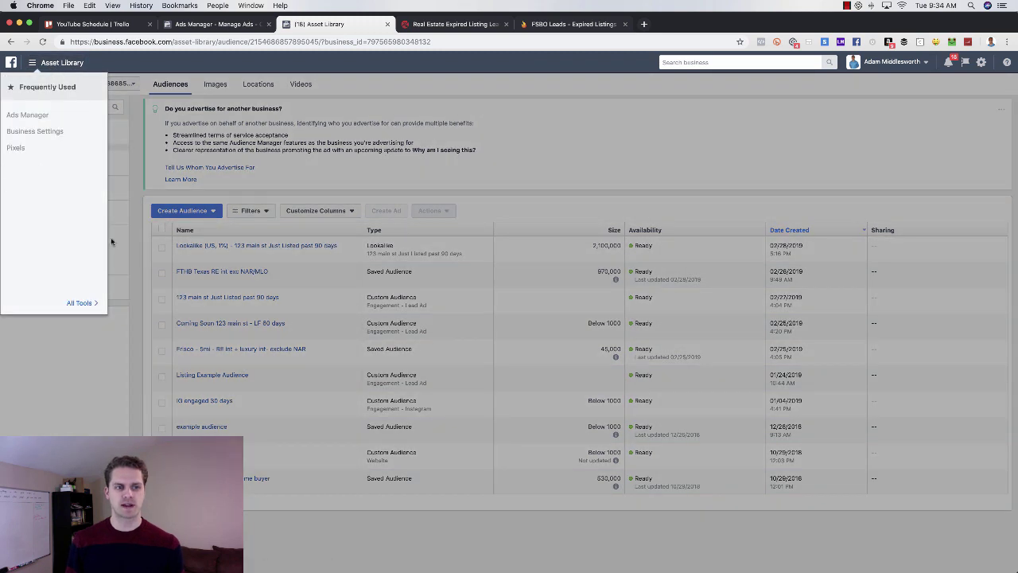
click(79, 304)
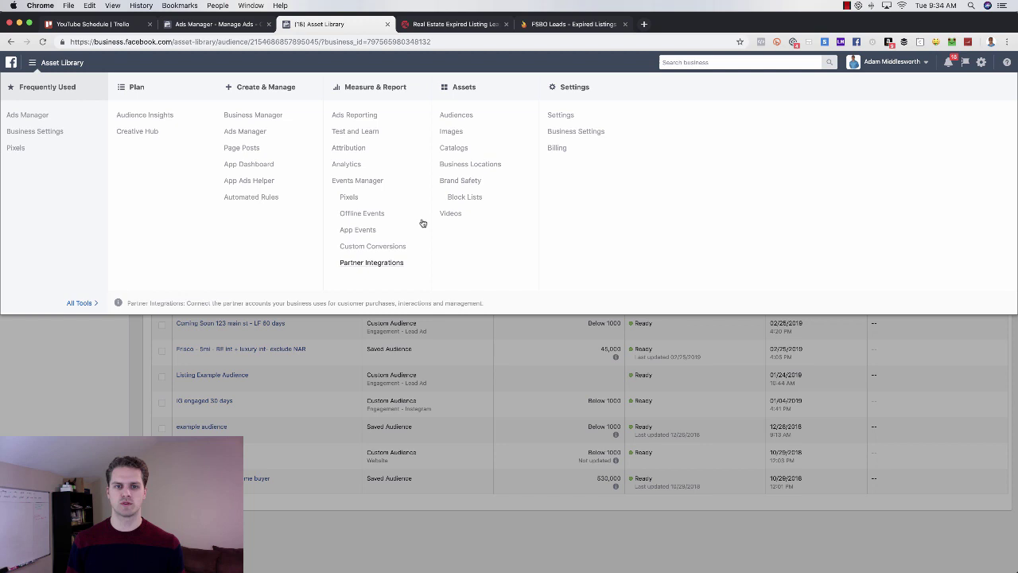
click(460, 118)
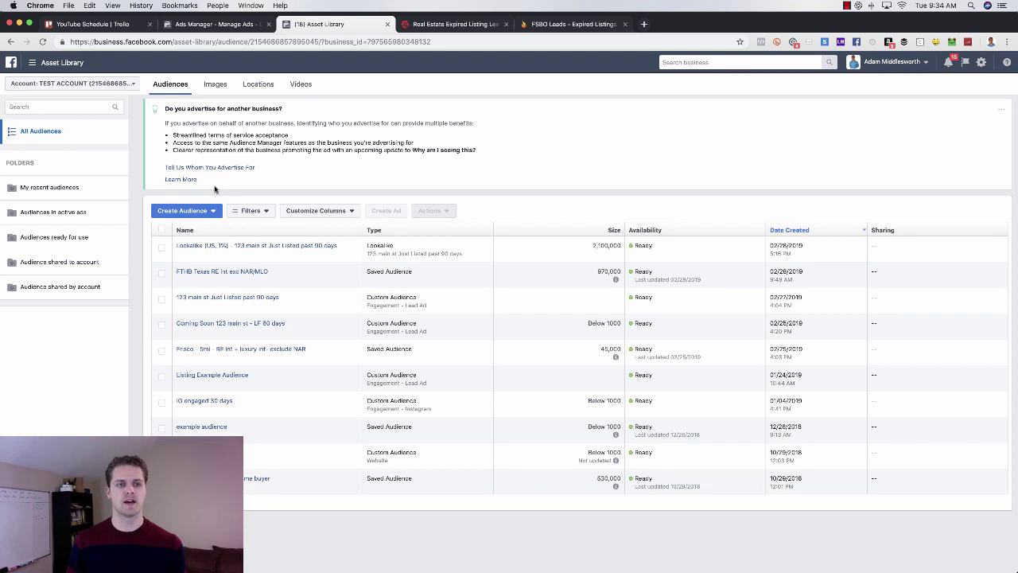
Start a Custom Audience from a customer file, adding customers from your own file or pasted data.
click(213, 213)
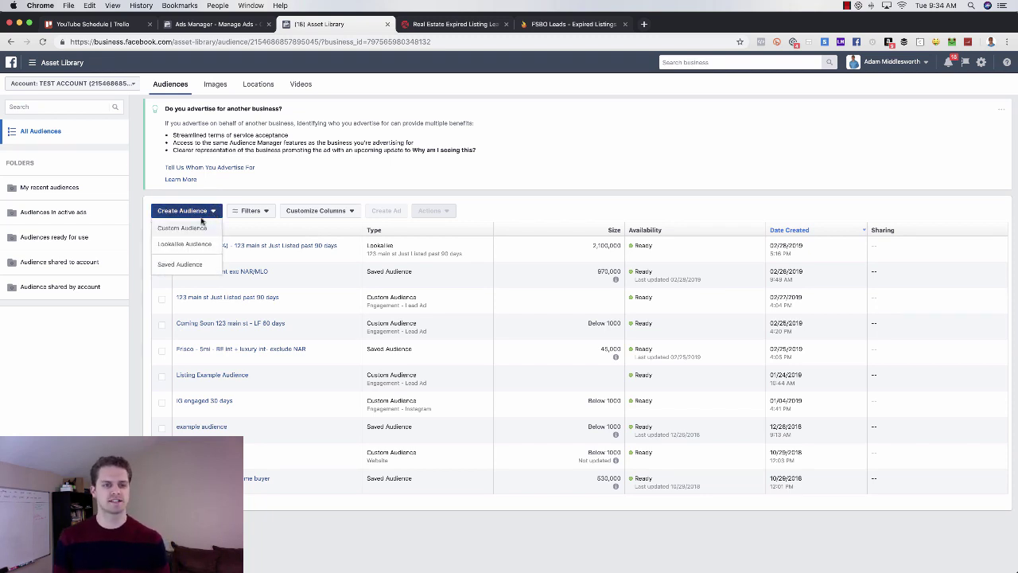
click(183, 228)
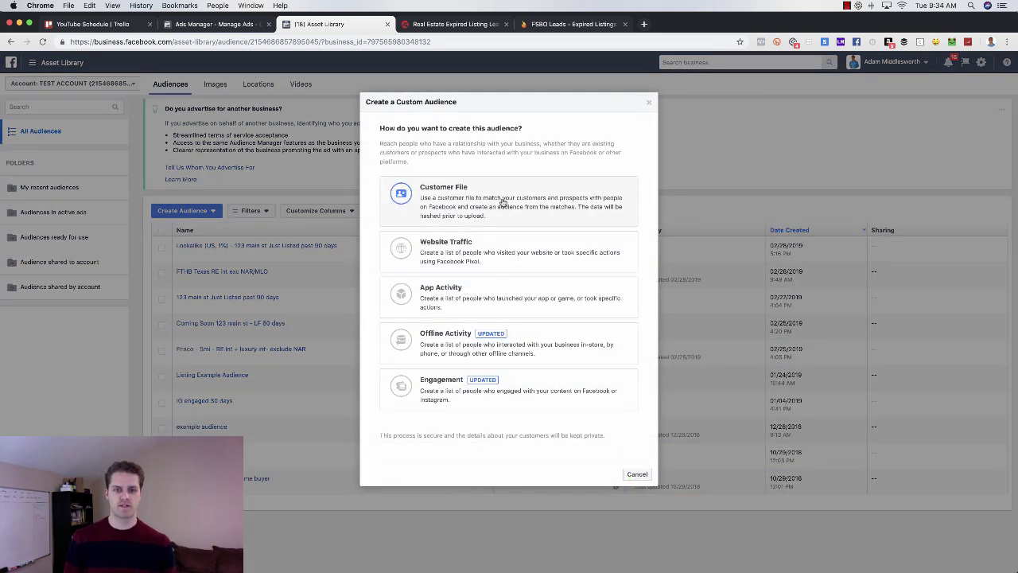
click(470, 196)
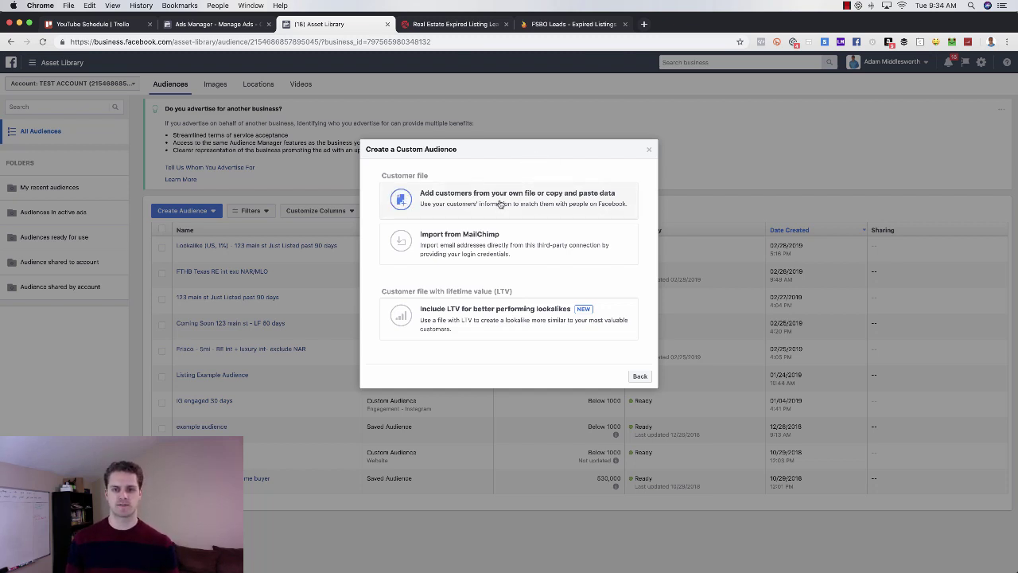
click(502, 199)
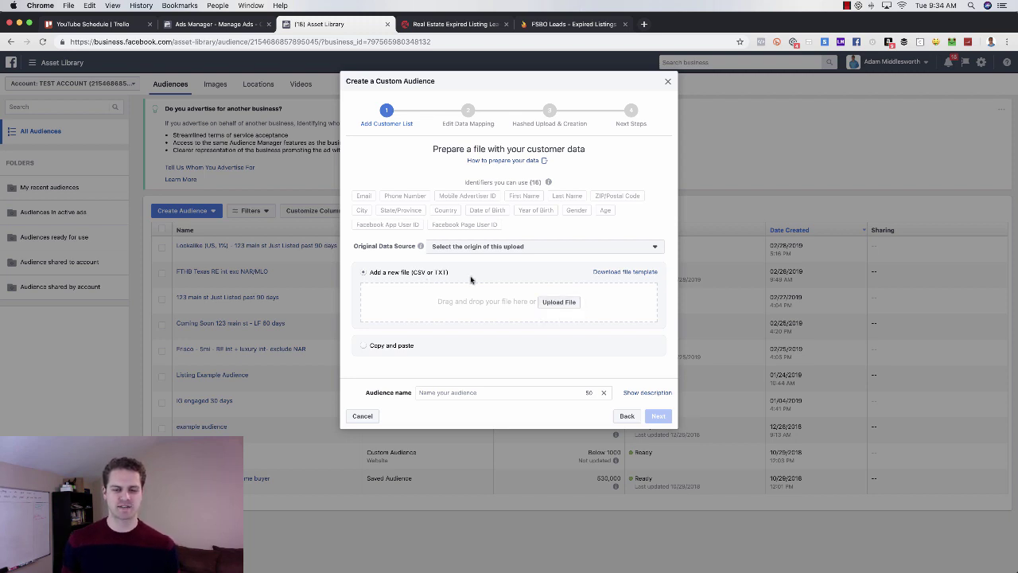
Upload the Baltimore list (2) CSV file from the Downloads folder as the customer list.
click(559, 304)
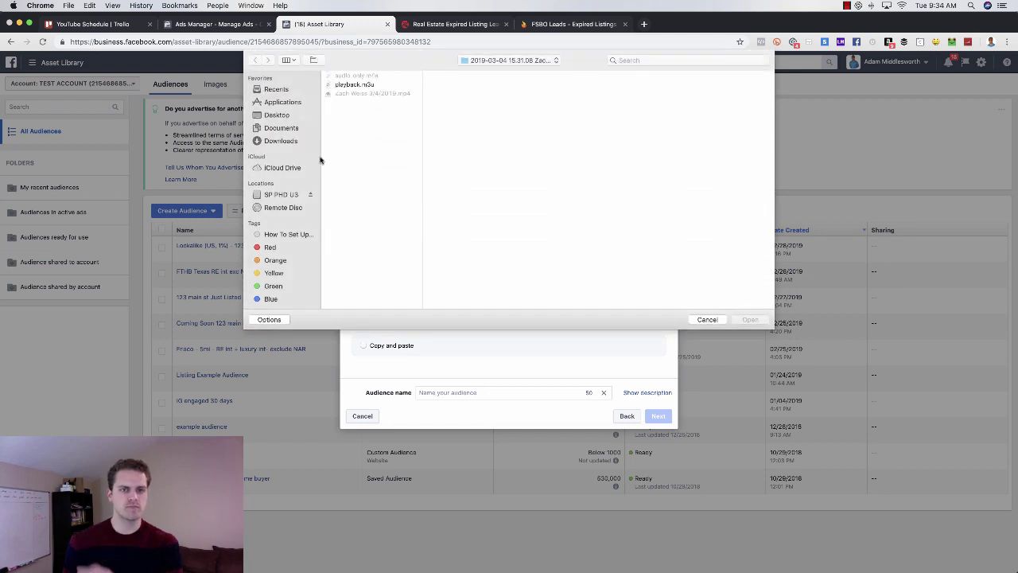
click(289, 143)
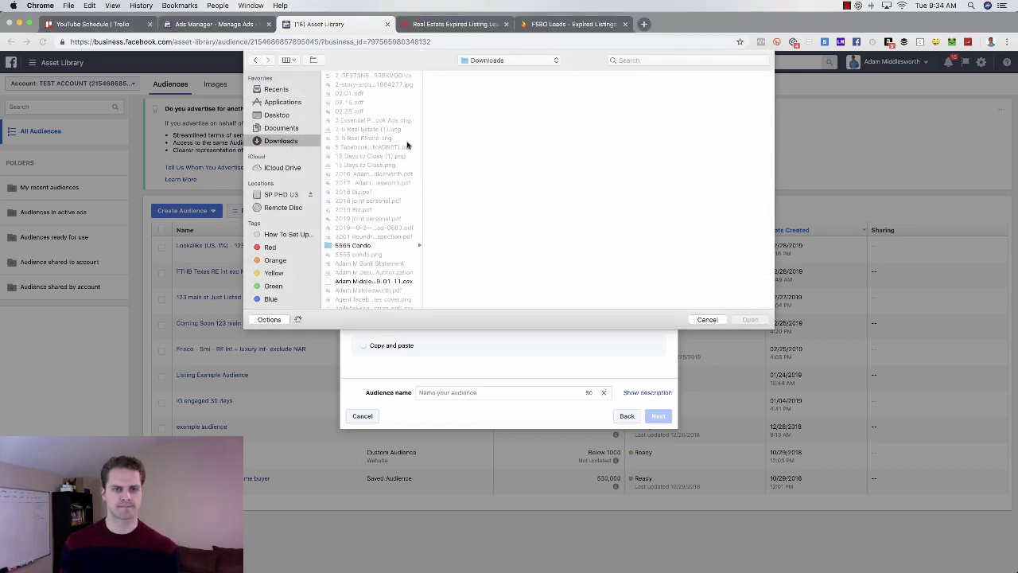
scroll(398, 200, down, 3)
scroll(396, 201, down, 3)
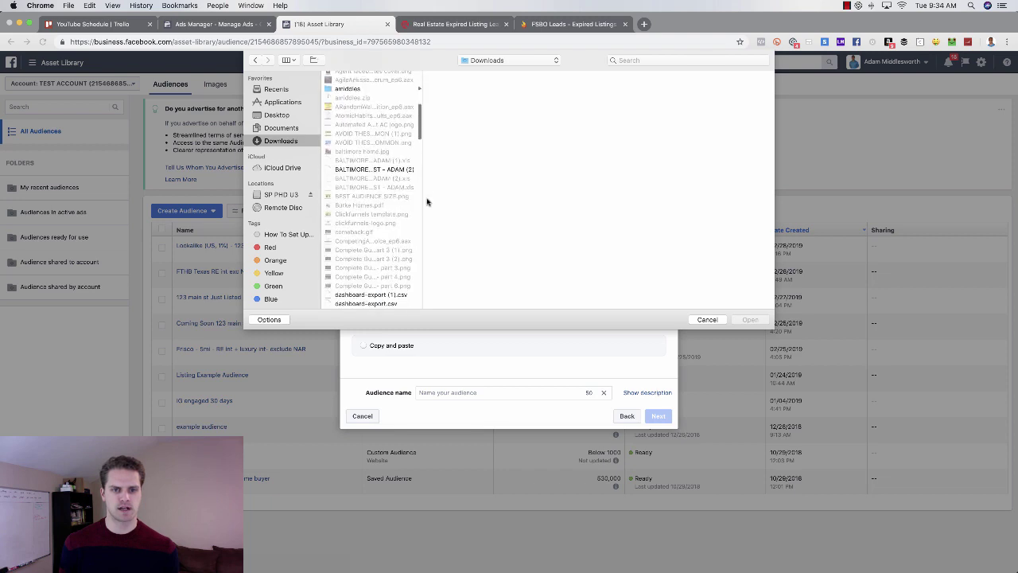
click(402, 169)
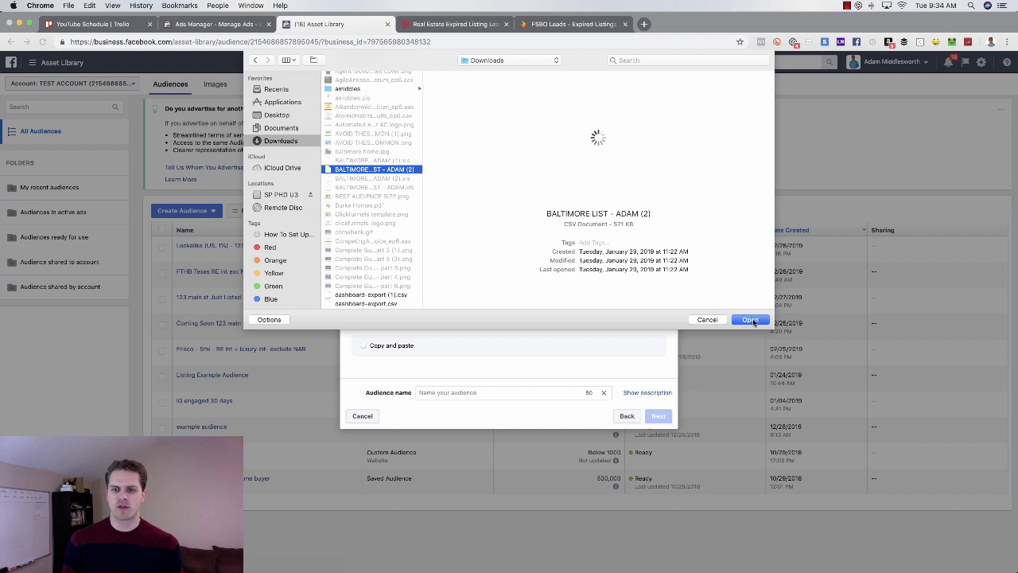
click(751, 320)
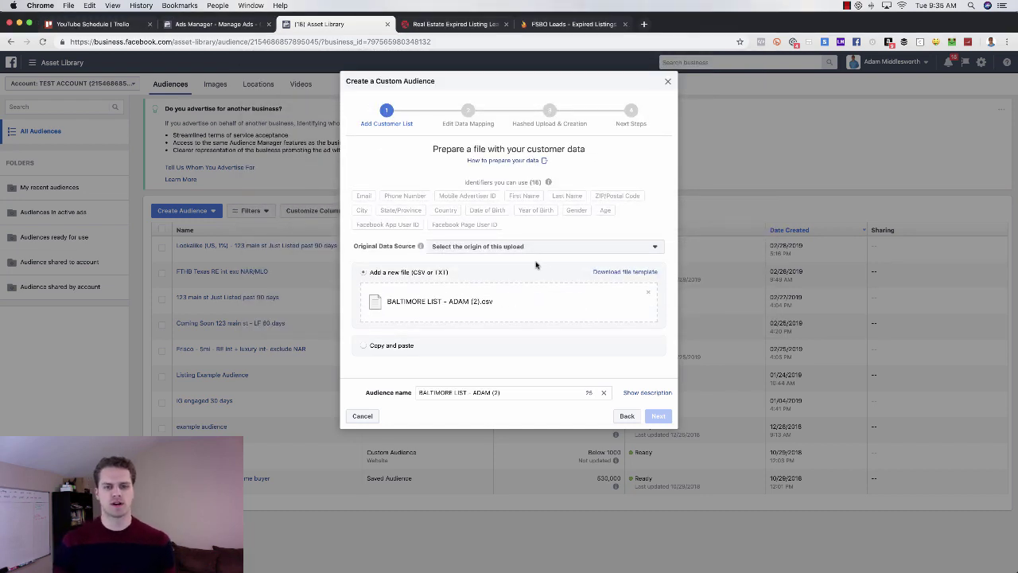
Replace the suggested audience name with "Expireds FSBO Baltimore".
click(506, 389)
key(super+a)
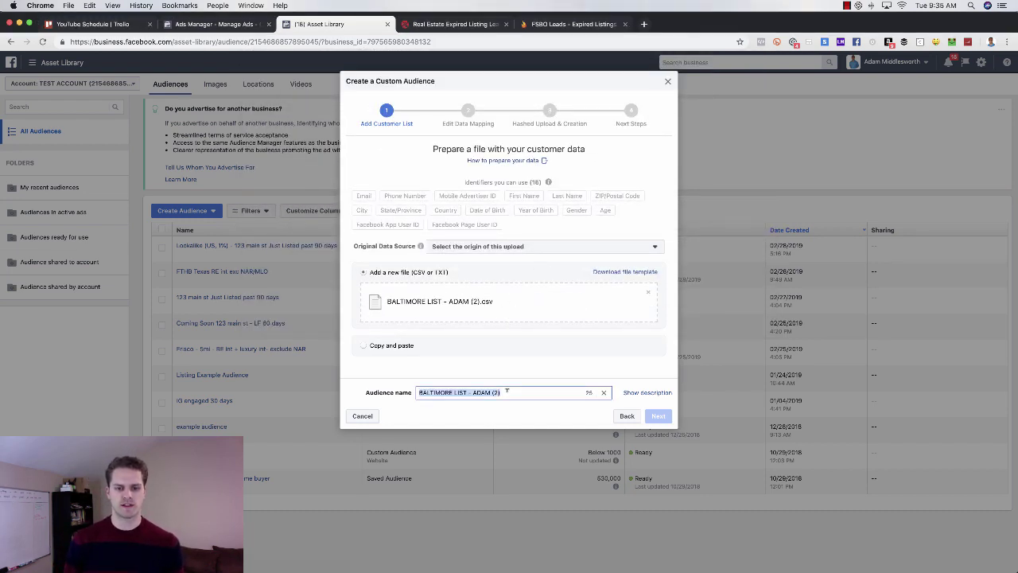
key(BackSpace)
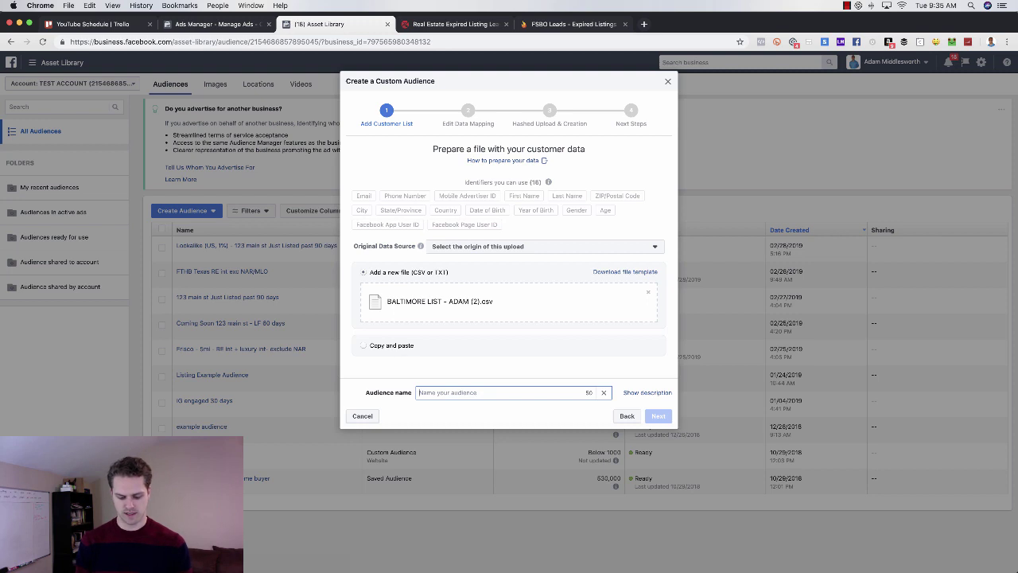
text(FSBO)
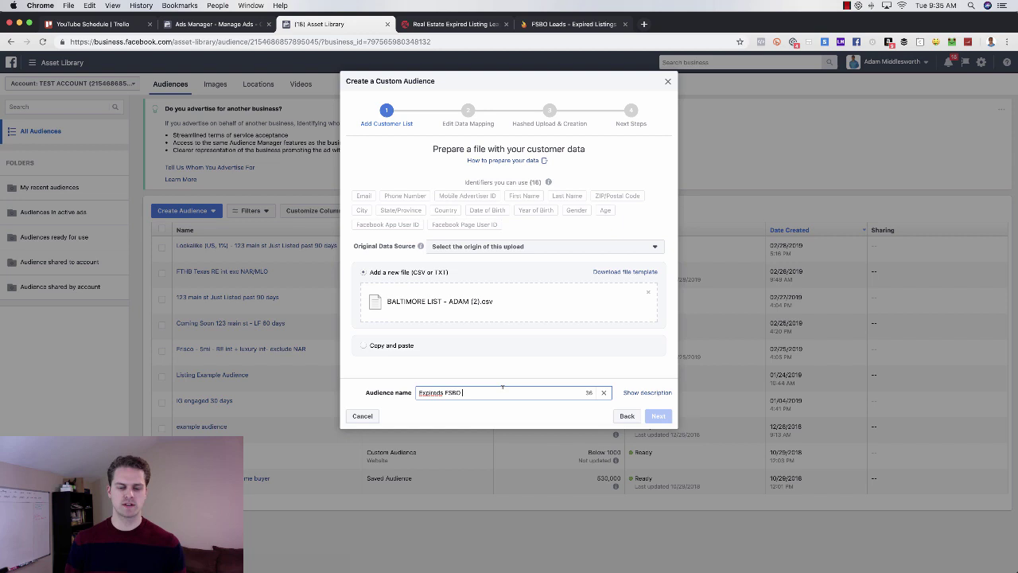
text(Baltimore)
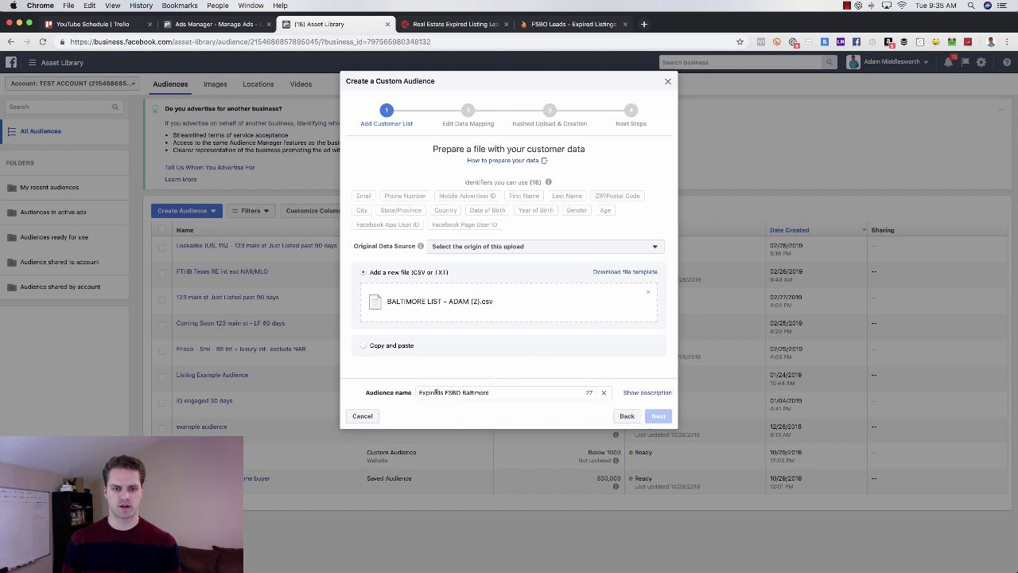
Set the original data source to From partners and continue to the data mapping stage.
click(485, 246)
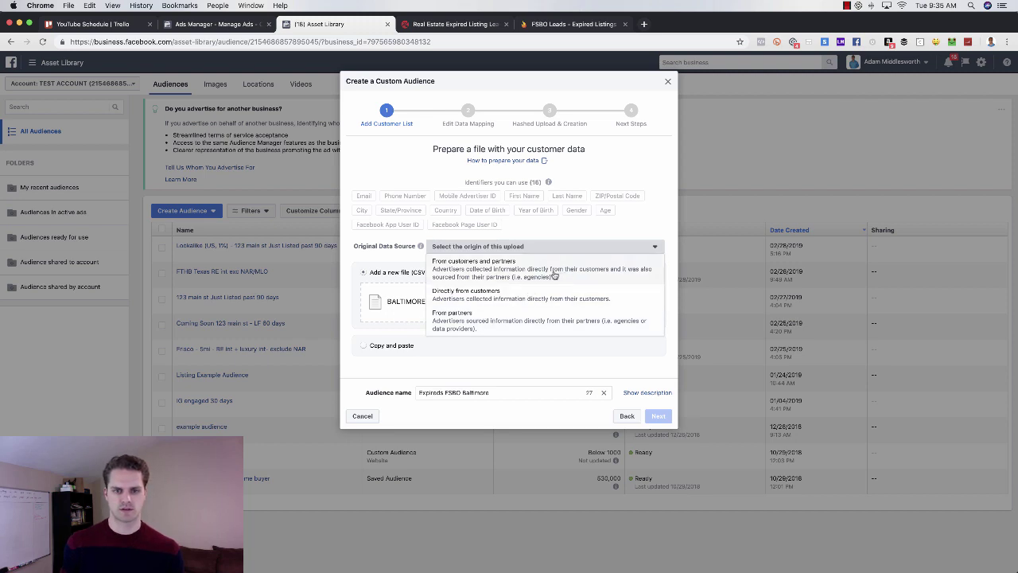
click(533, 322)
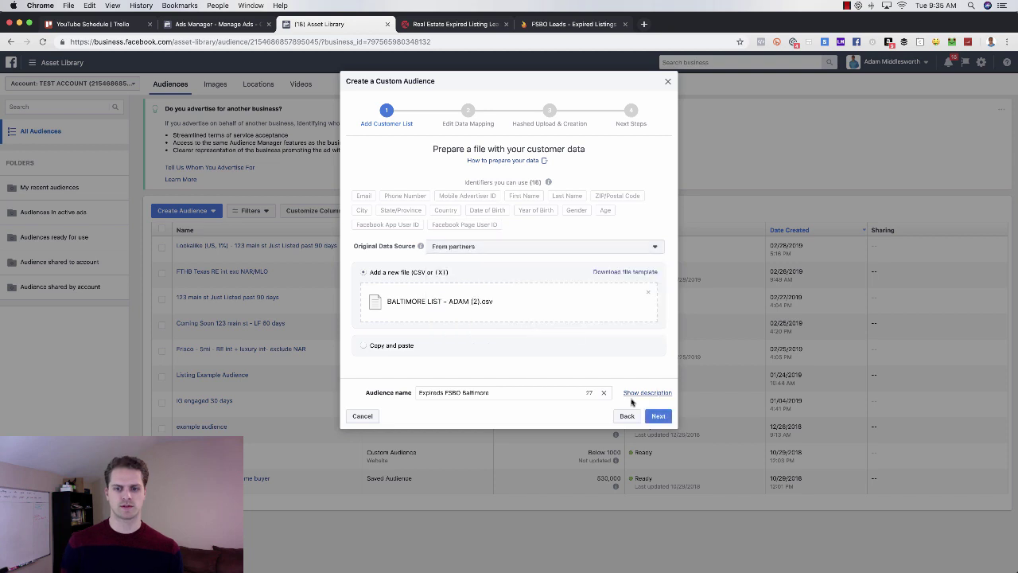
click(659, 416)
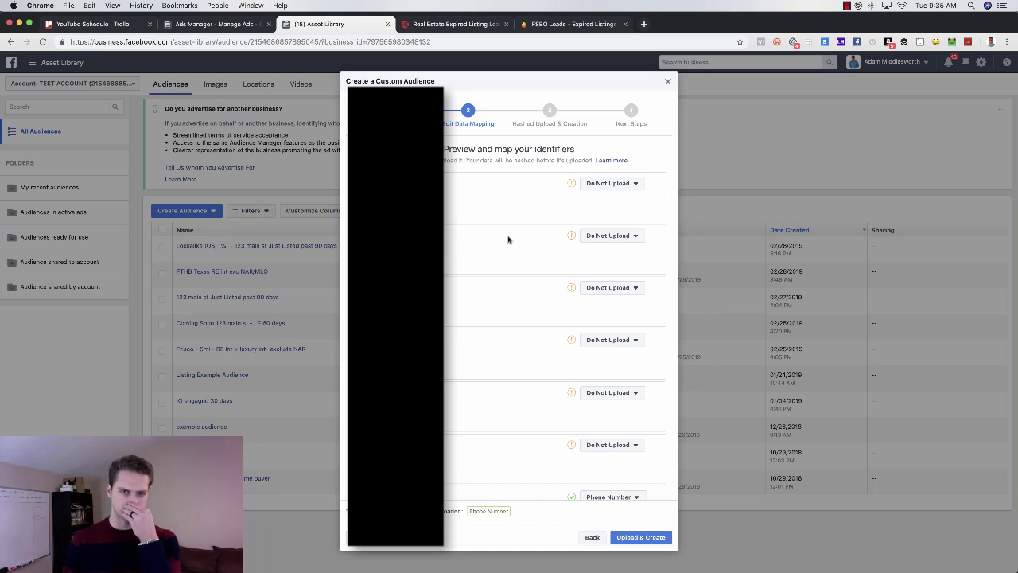
Map the second column of the customer file to First Name and the third to Last Name.
click(606, 237)
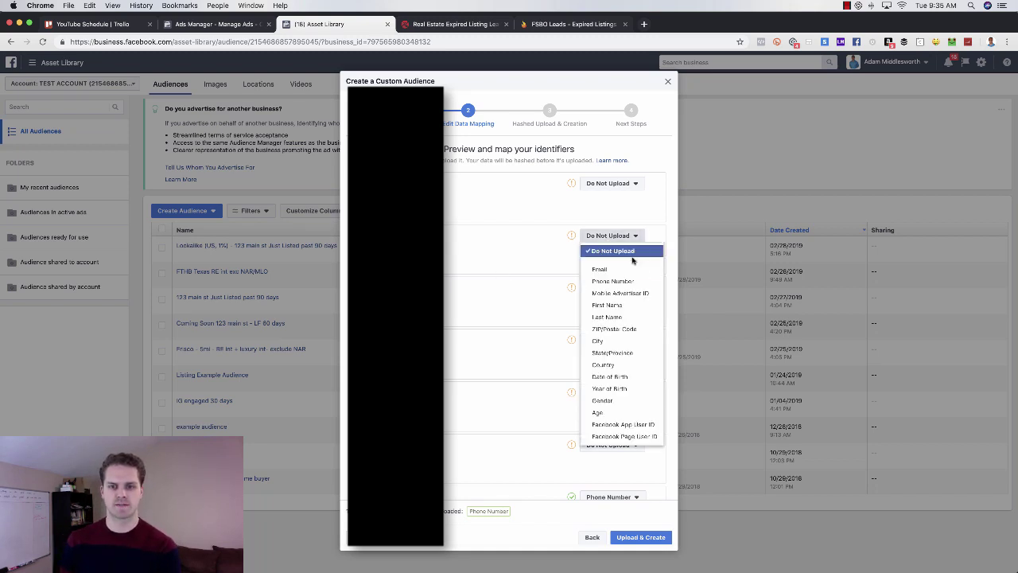
click(611, 304)
click(613, 287)
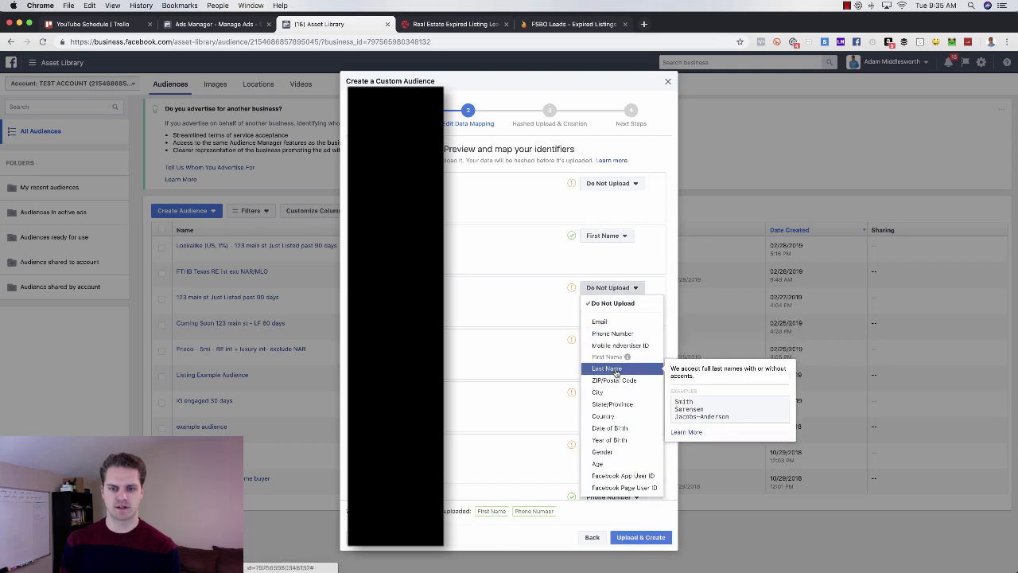
click(616, 370)
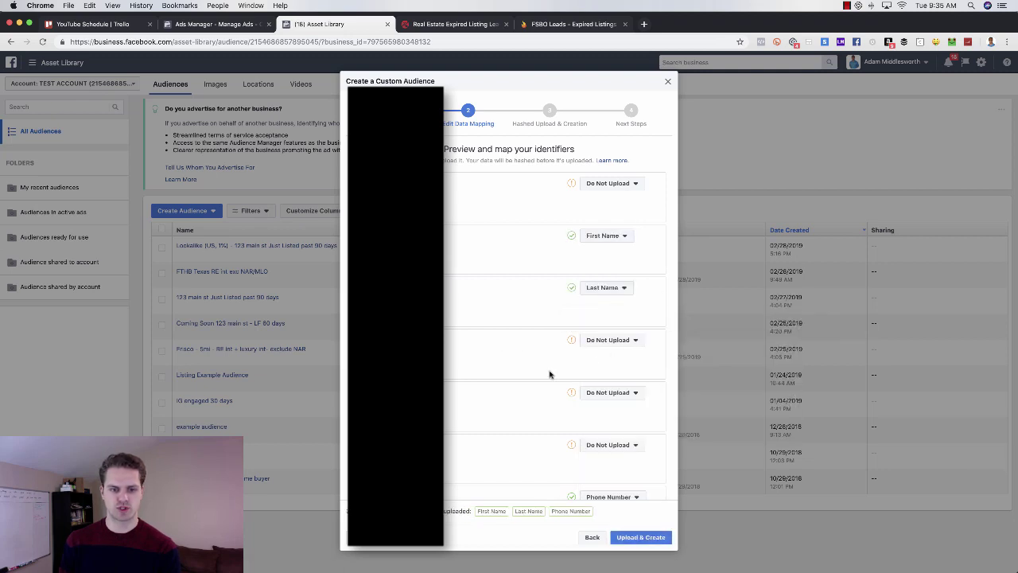
Change the seventh column's mapping to ZIP/Postal Code.
scroll(548, 375, down, 3)
click(614, 409)
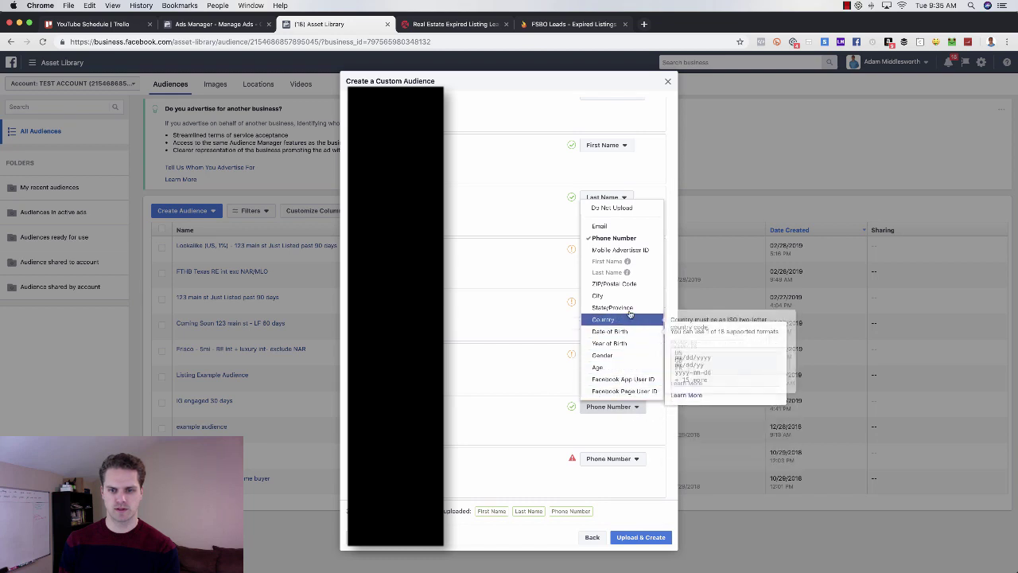
click(614, 283)
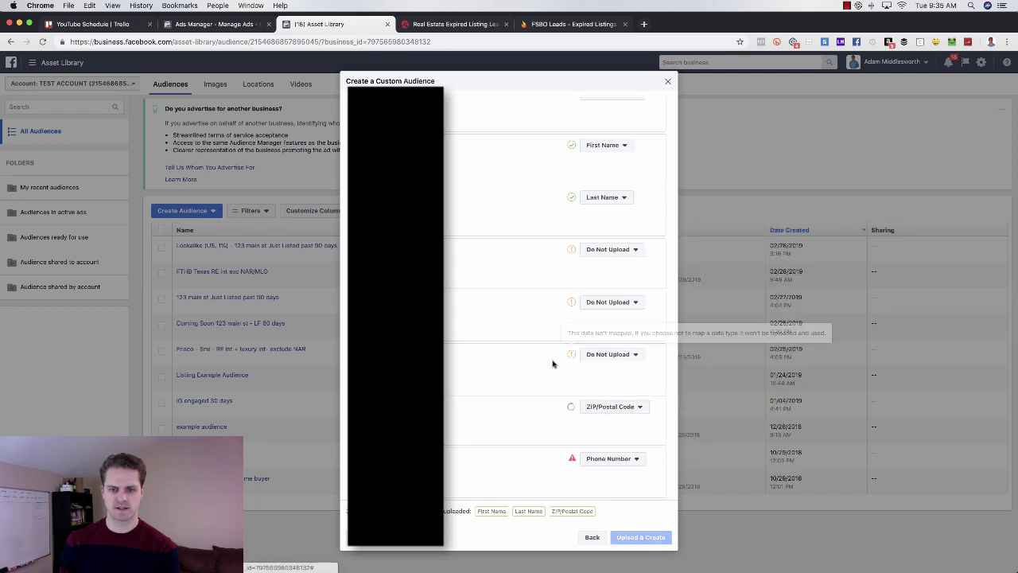
scroll(544, 367, down, 1)
scroll(543, 367, down, 1)
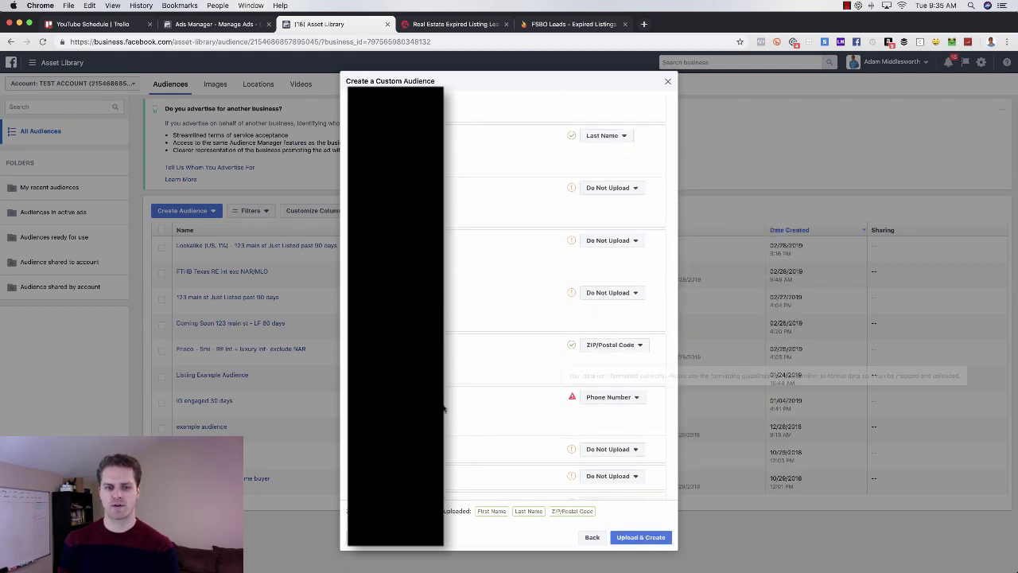
Check the Phone Number column's formatting warning and review the identifier mappings of the customer file's columns.
mouse_move(571, 398)
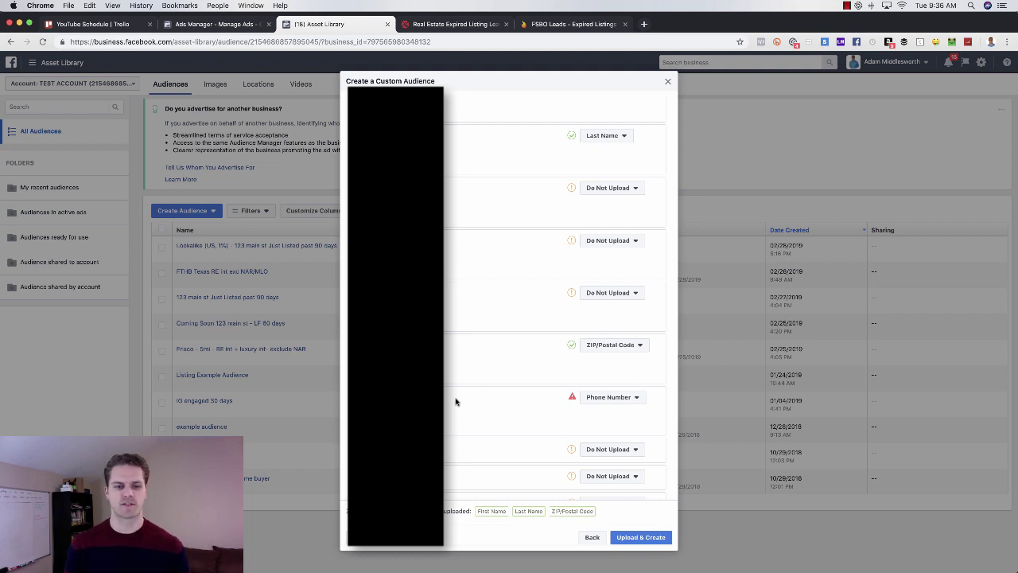
scroll(456, 402, down, 1)
click(611, 389)
click(556, 388)
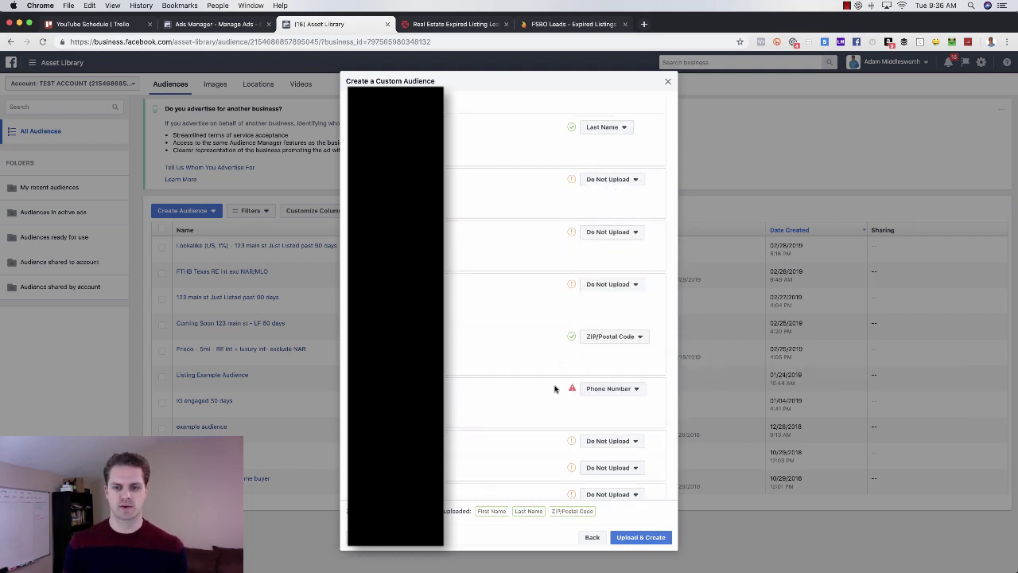
scroll(550, 382, up, 5)
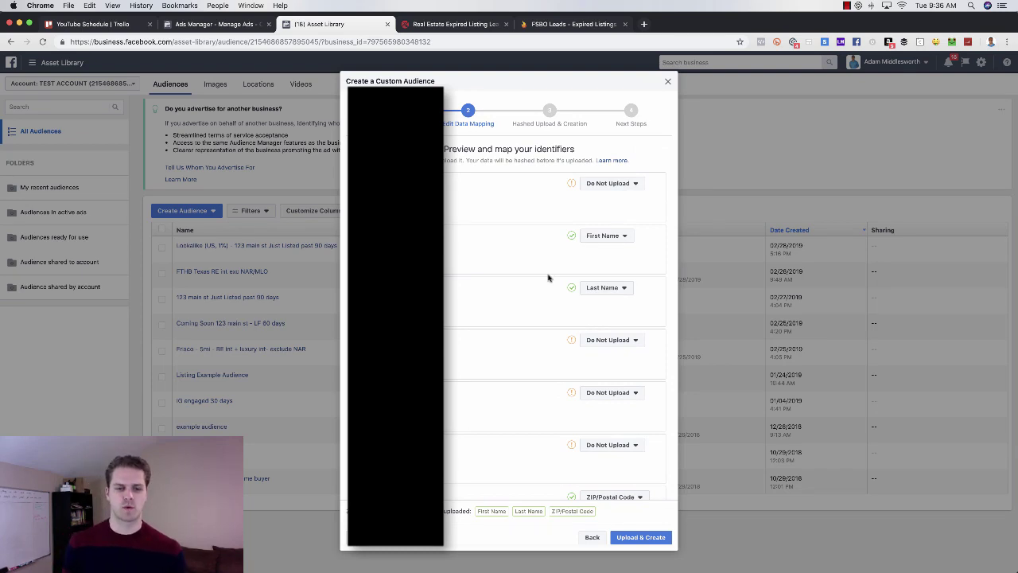
scroll(550, 309, down, 5)
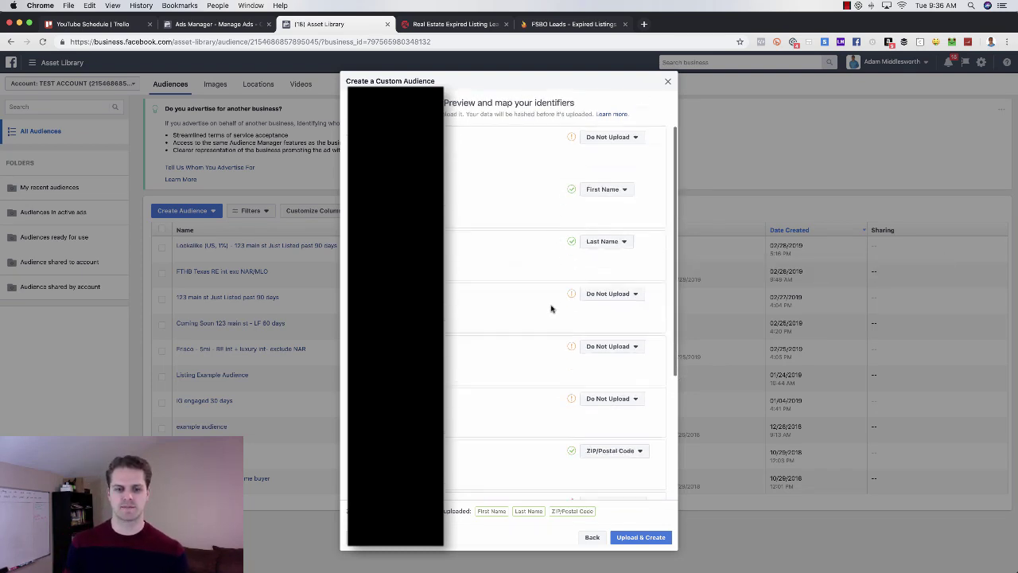
scroll(549, 319, down, 1)
scroll(545, 275, up, 1)
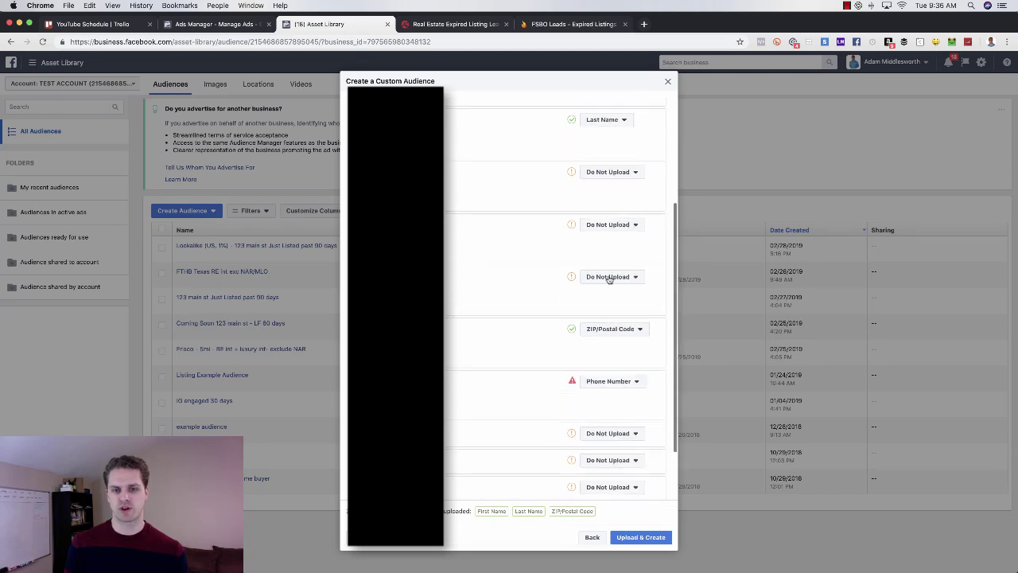
Map the sixth column of the customer file to State/Province and the fifth column to City.
click(609, 277)
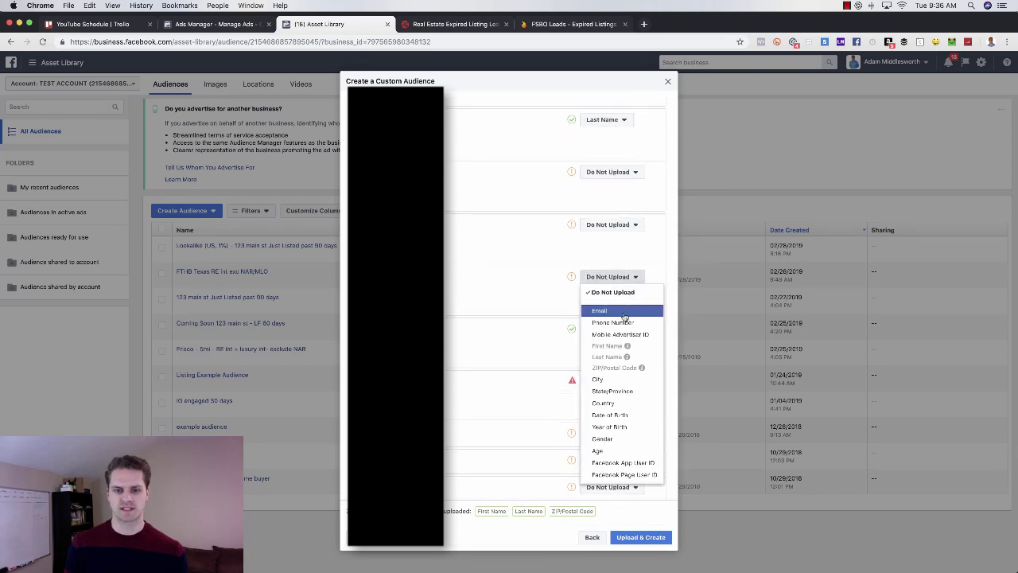
click(613, 391)
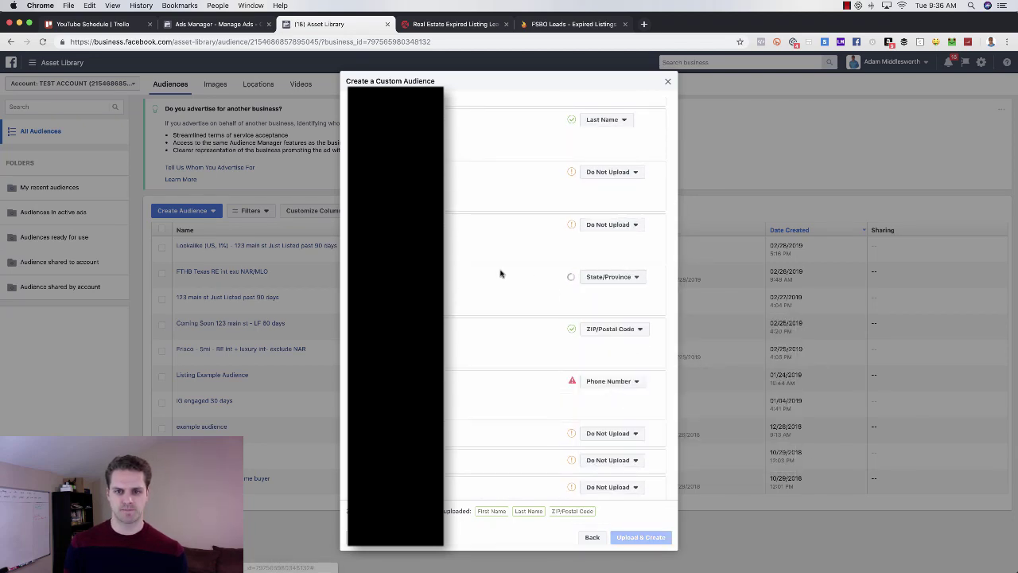
click(622, 225)
click(637, 338)
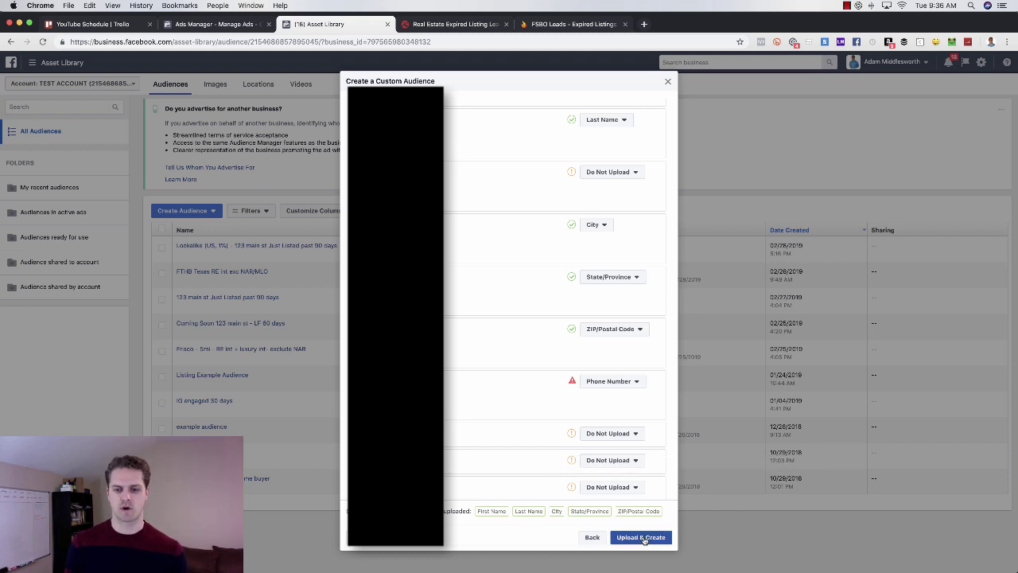
Upload the mapped customer data to create the custom audience and close the completed upload dialog.
click(644, 539)
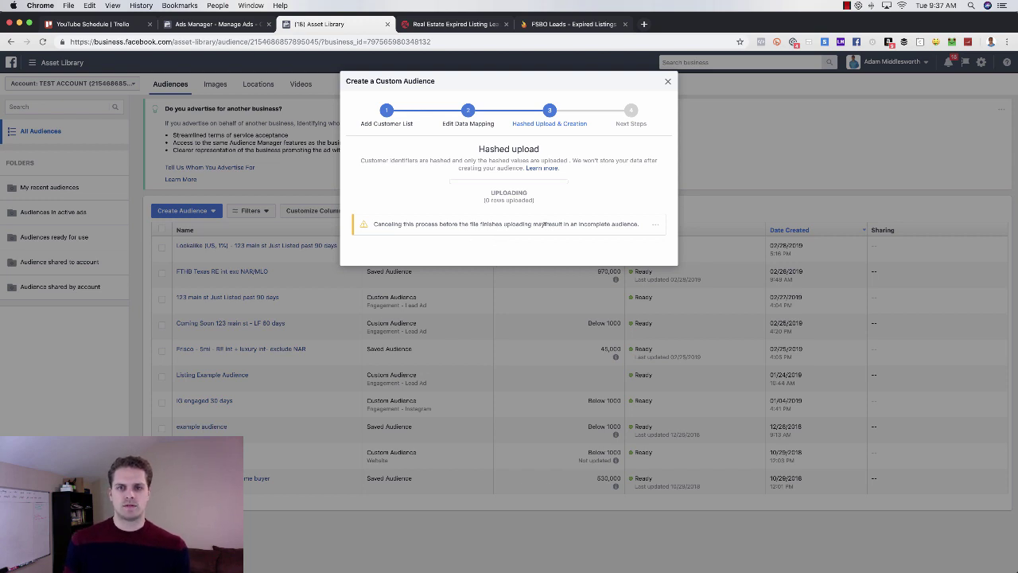
click(850, 6)
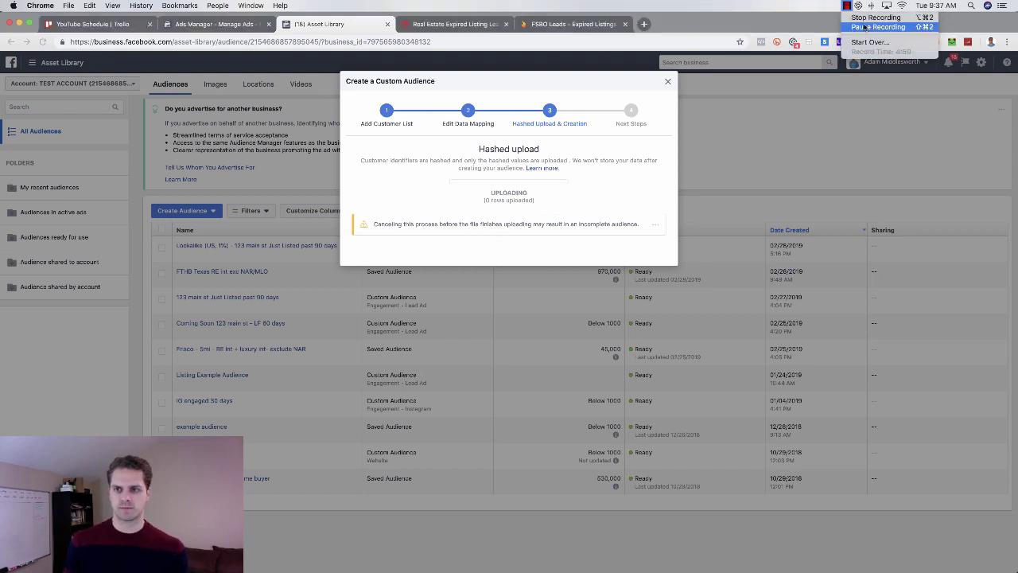
click(883, 30)
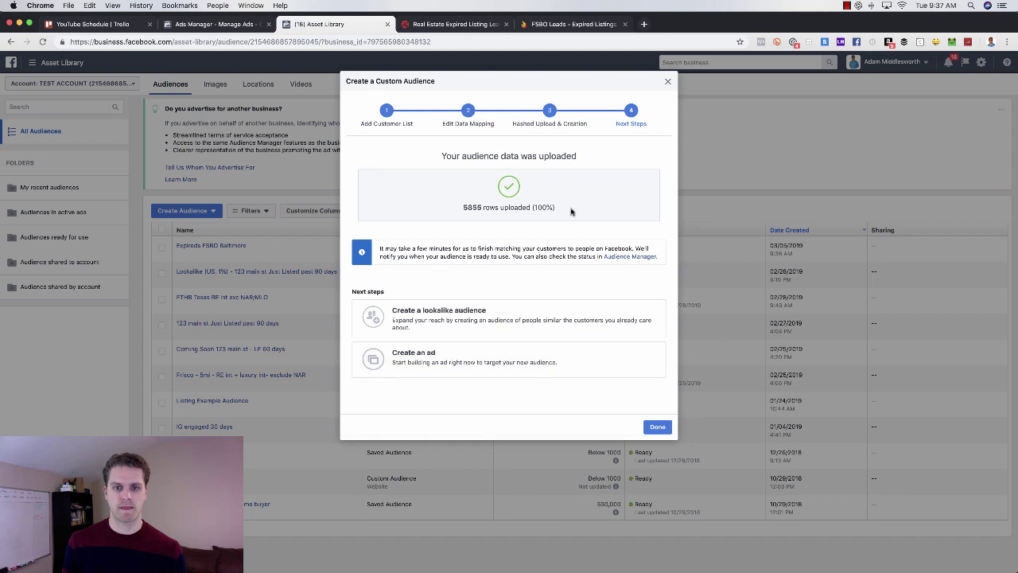
click(658, 427)
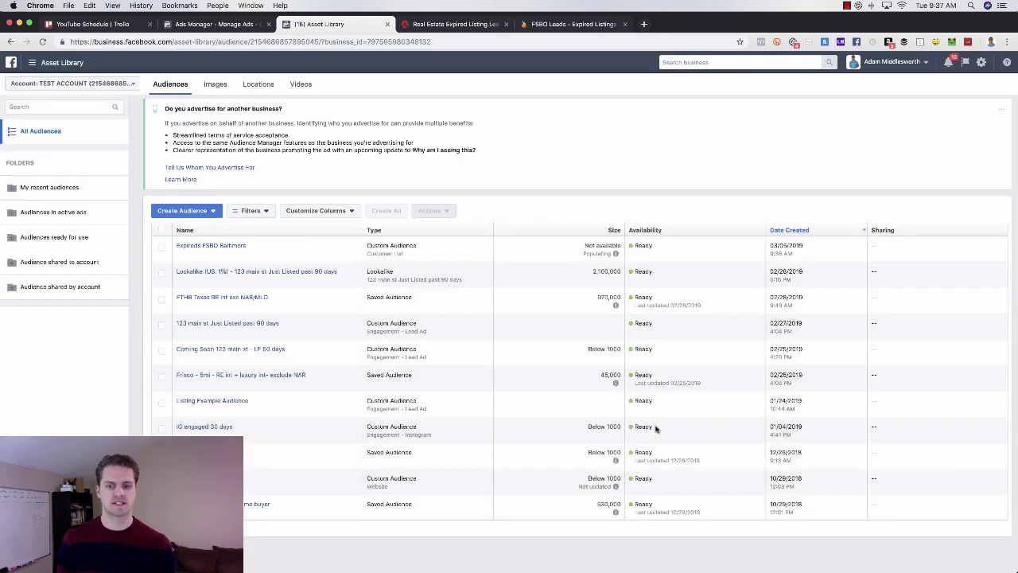
Switch to Ads Manager and start creating a new campaign, dismissing the leftover draft prompt.
click(54, 64)
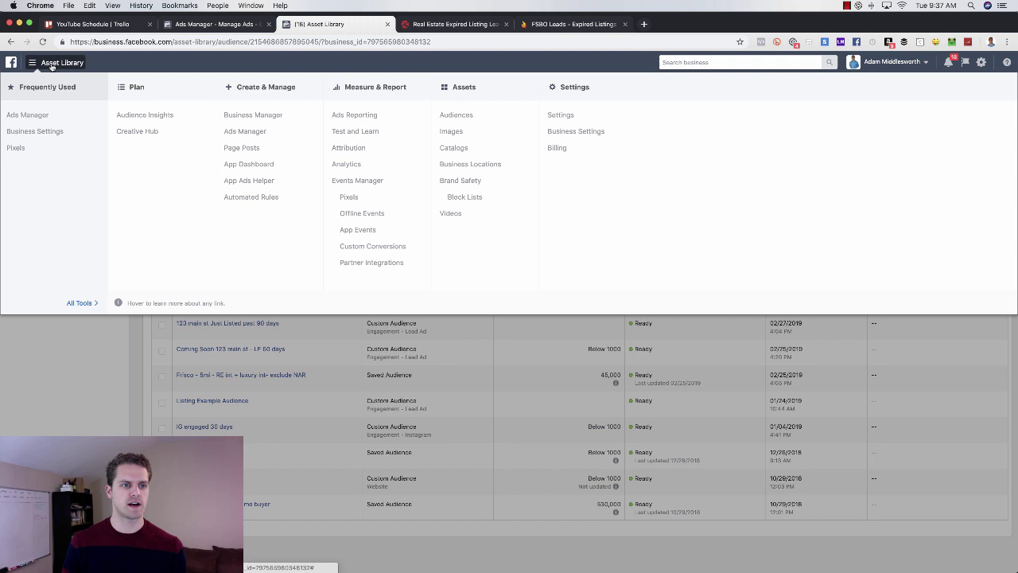
click(208, 24)
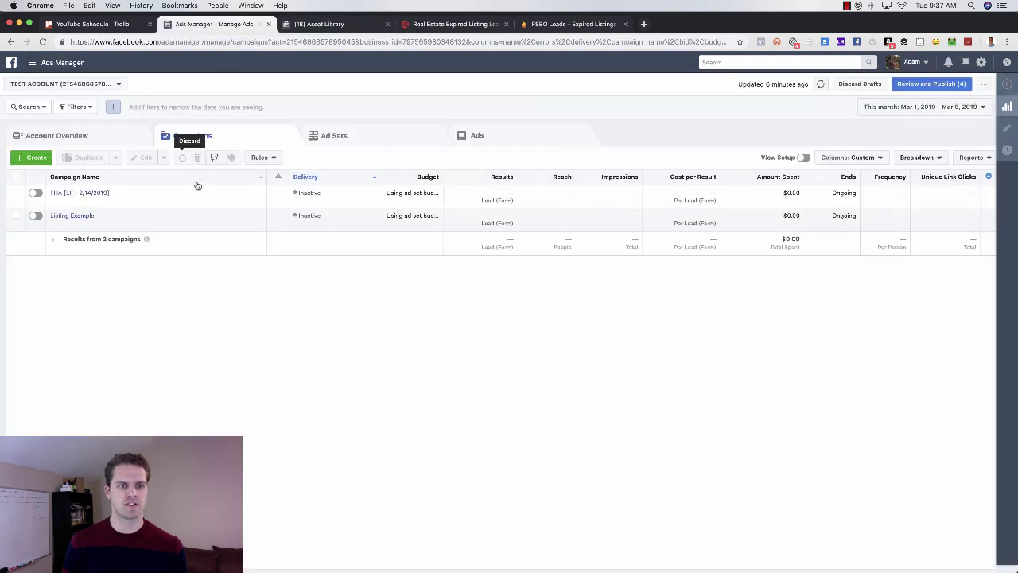
click(37, 159)
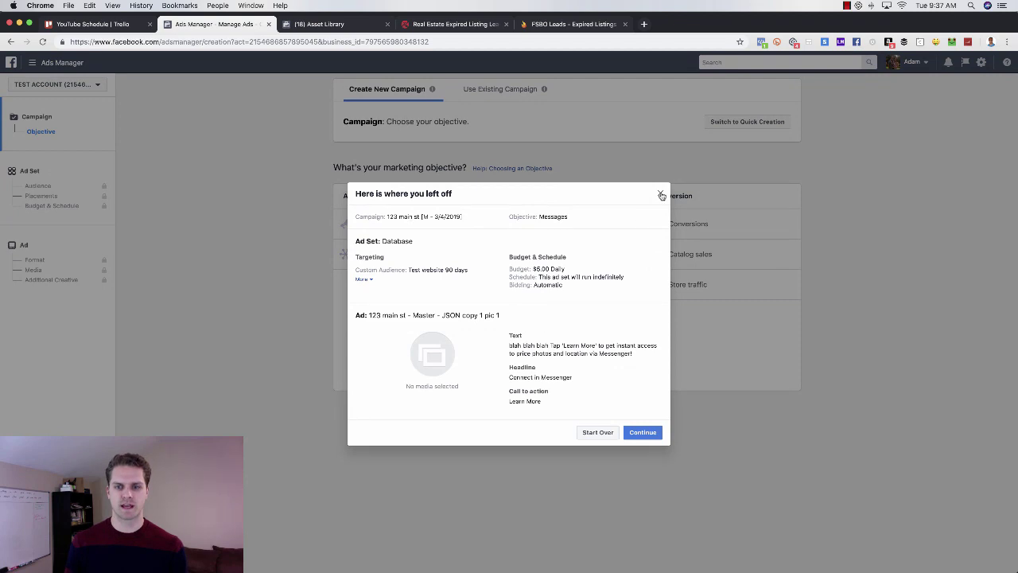
click(661, 195)
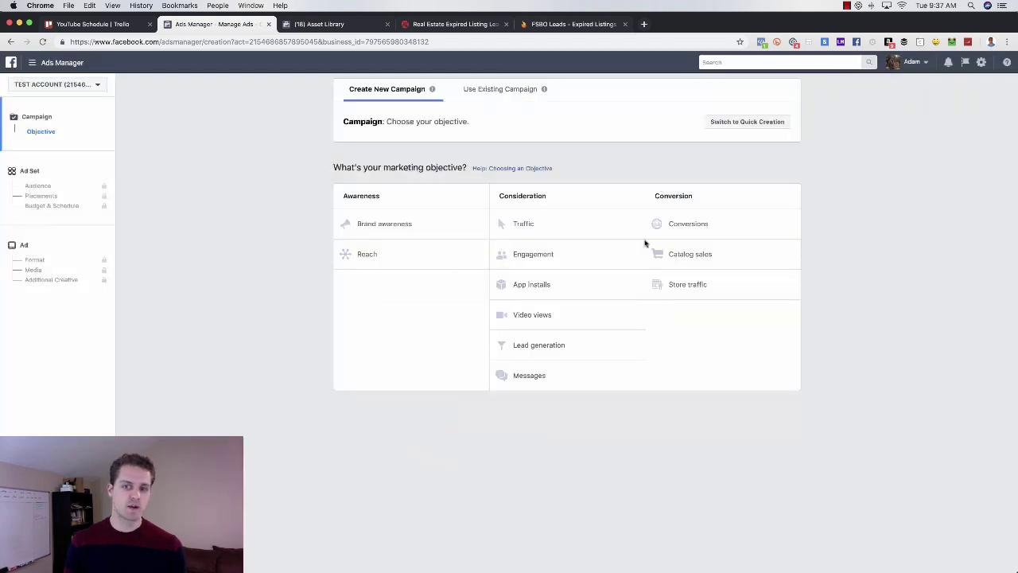
Choose the Lead generation objective, name the campaign "Expired FSBO [LF - 3/5/2019]" and continue to the ad set.
click(566, 345)
triple_click(576, 405)
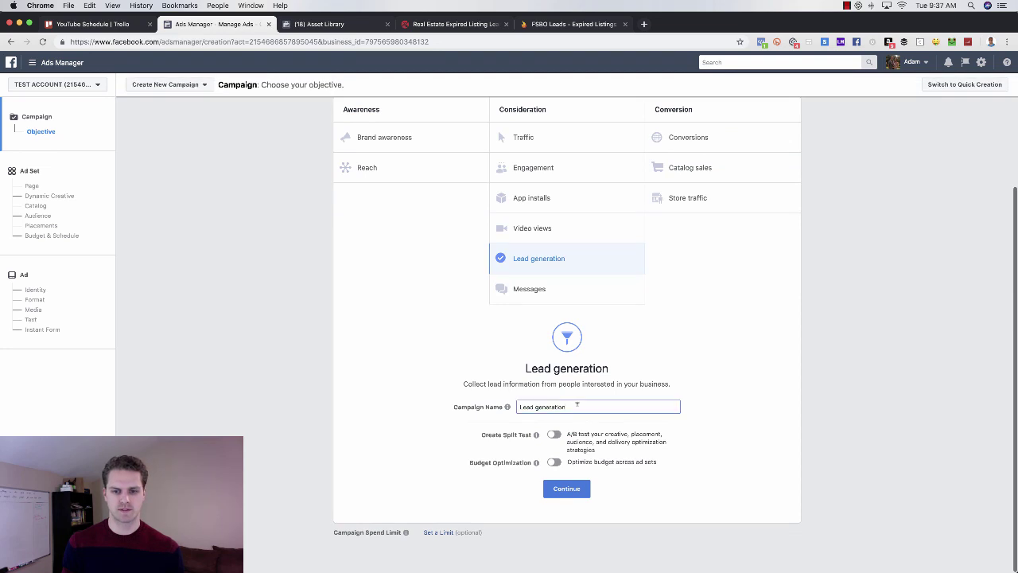
text(Expired FSBO | F -)
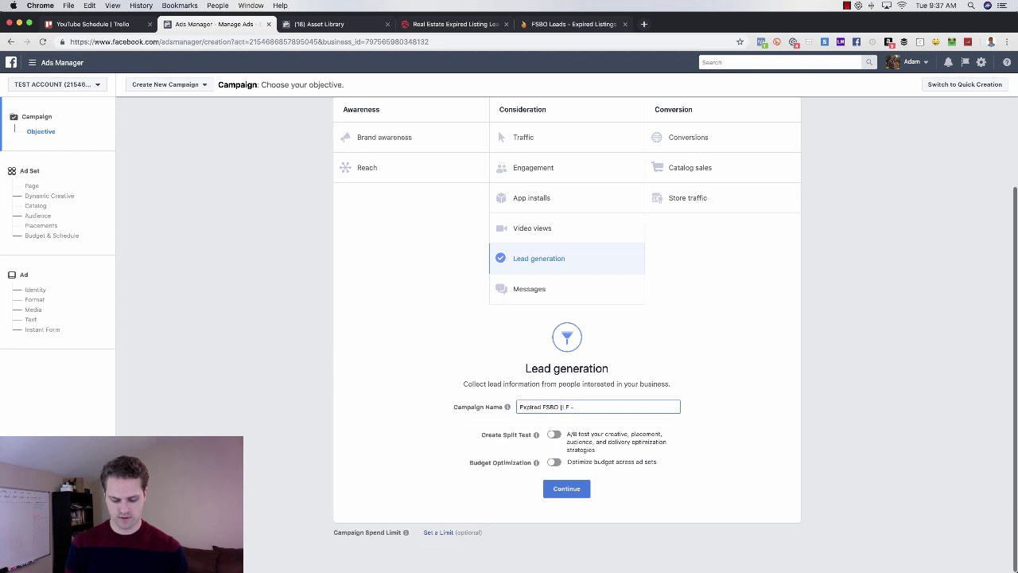
text( 3/5/2019)
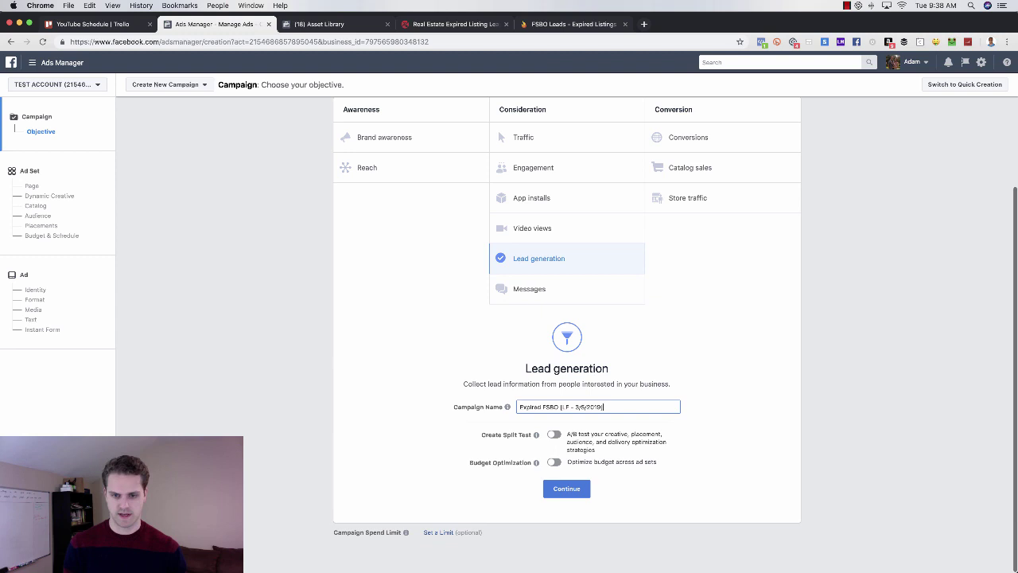
click(575, 487)
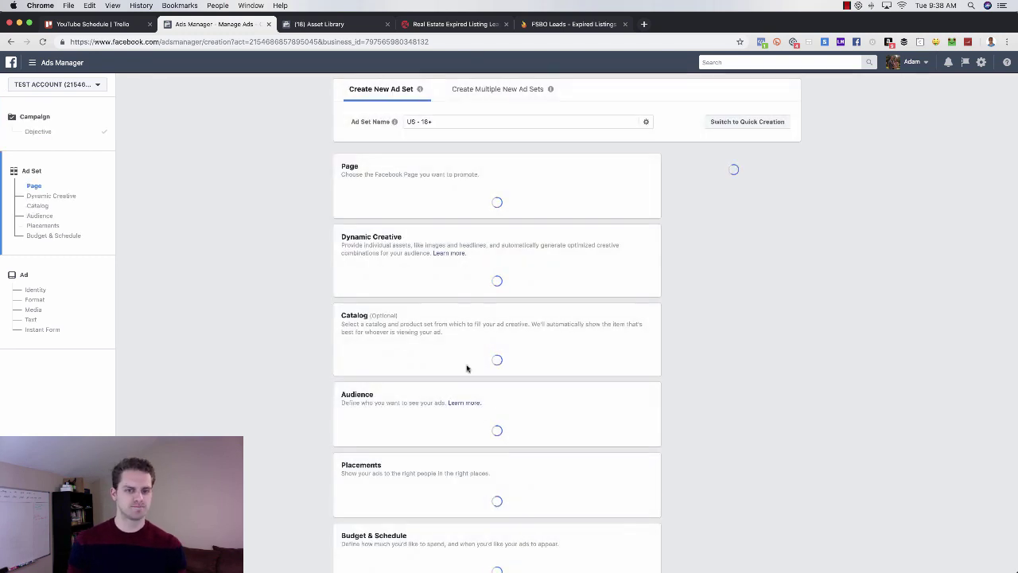
Name the ad set "Expired FSBO Seller Leads" and set the Facebook Page to the account owner's own Page.
triple_click(444, 120)
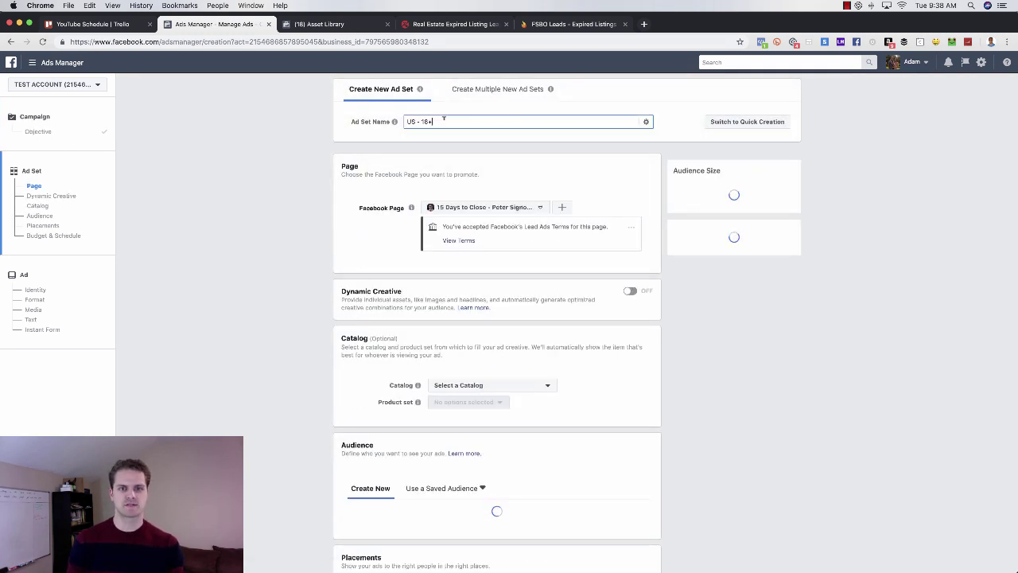
text(Expired FSBO Seller Leads)
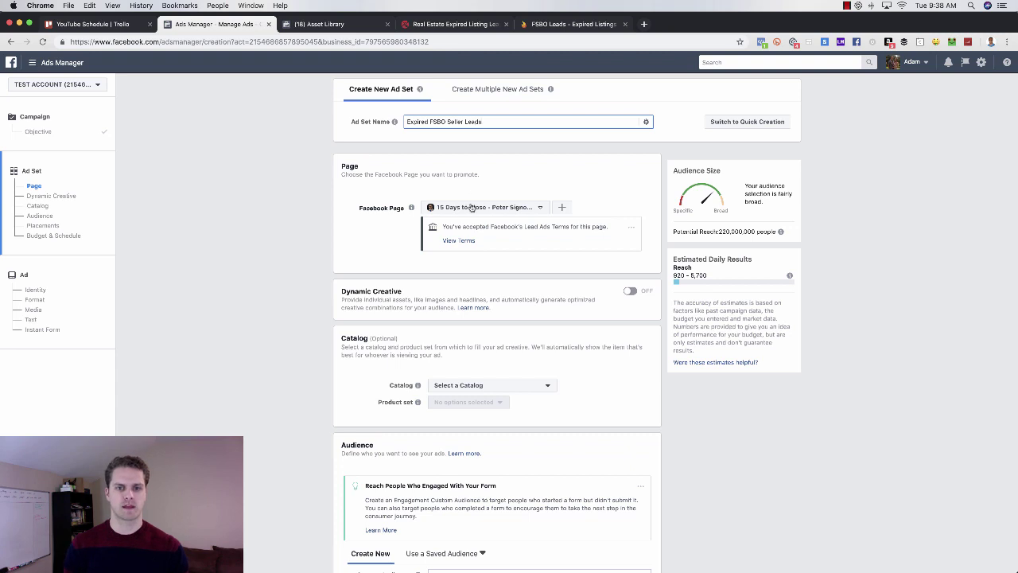
click(473, 207)
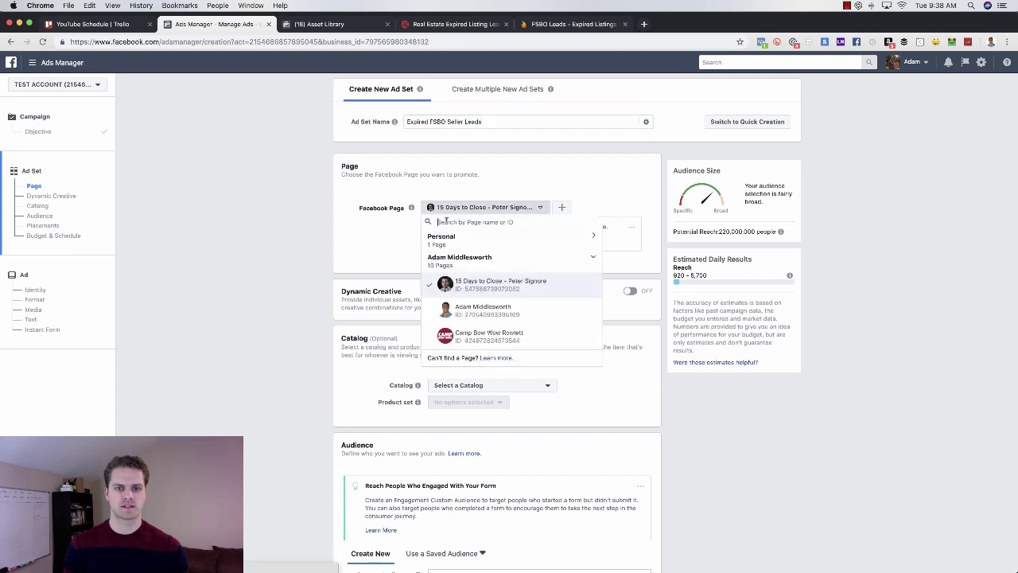
text(ada)
click(472, 271)
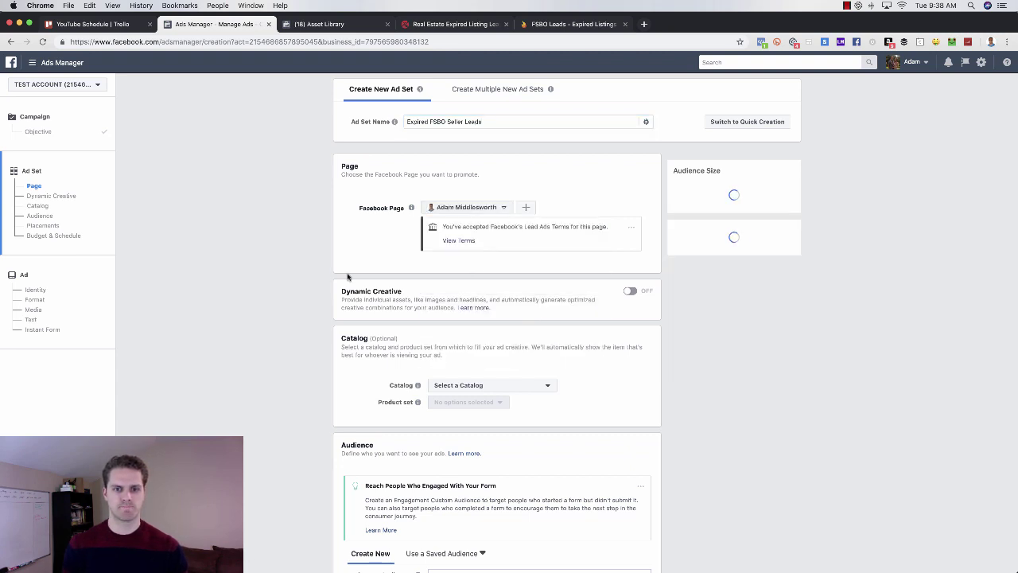
Add the Expireds FSBO Baltimore customer list to the ad set's custom audiences and close the audience list.
scroll(291, 269, down, 2)
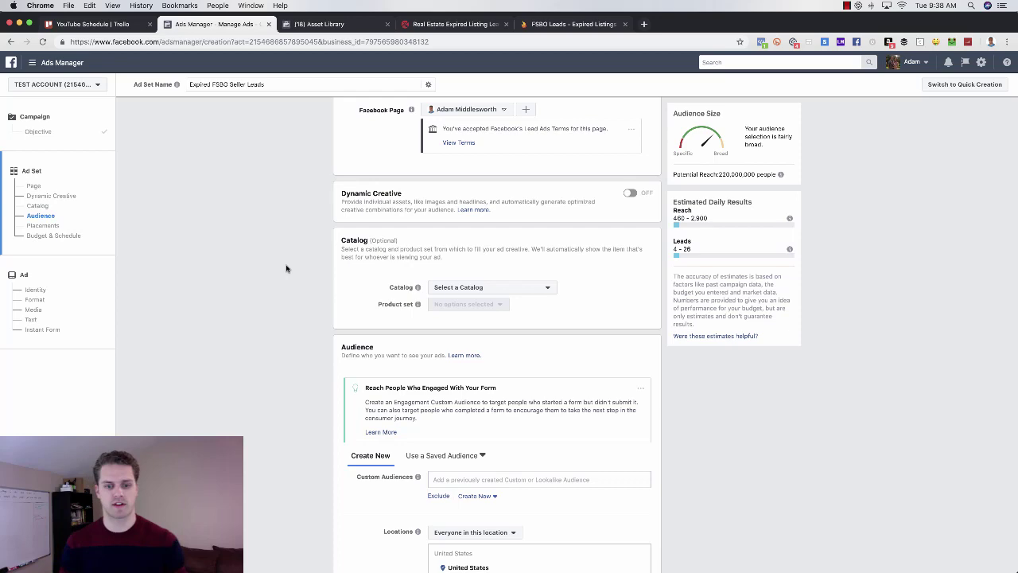
scroll(289, 286, down, 3)
scroll(316, 308, up, 2)
scroll(317, 308, up, 2)
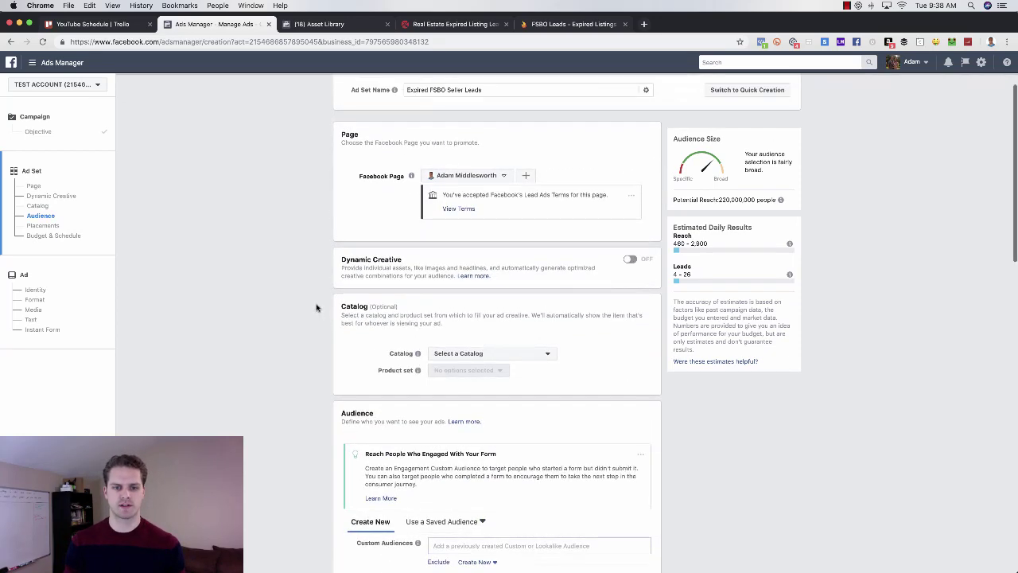
scroll(316, 307, down, 2)
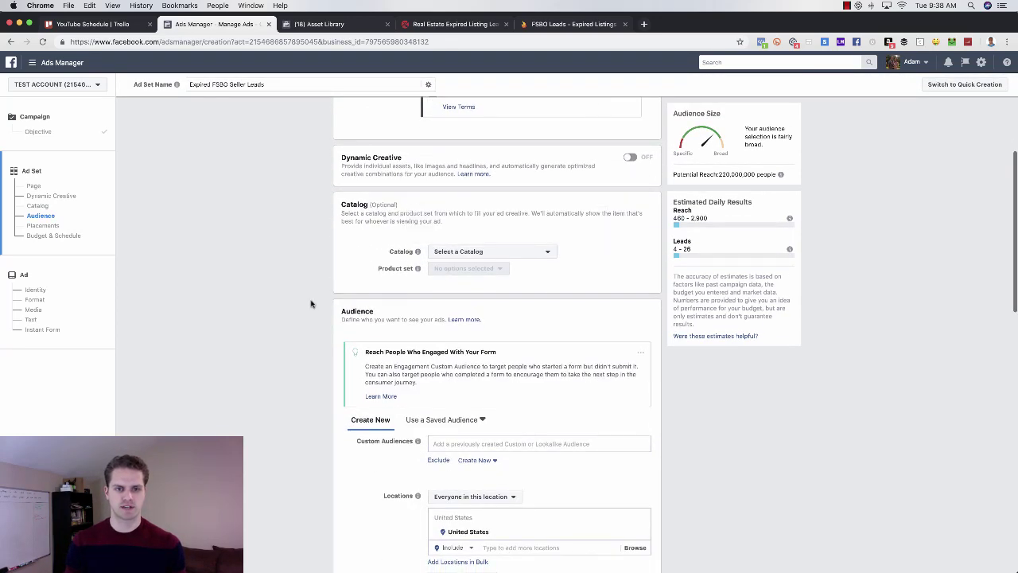
scroll(311, 303, down, 3)
scroll(315, 301, down, 2)
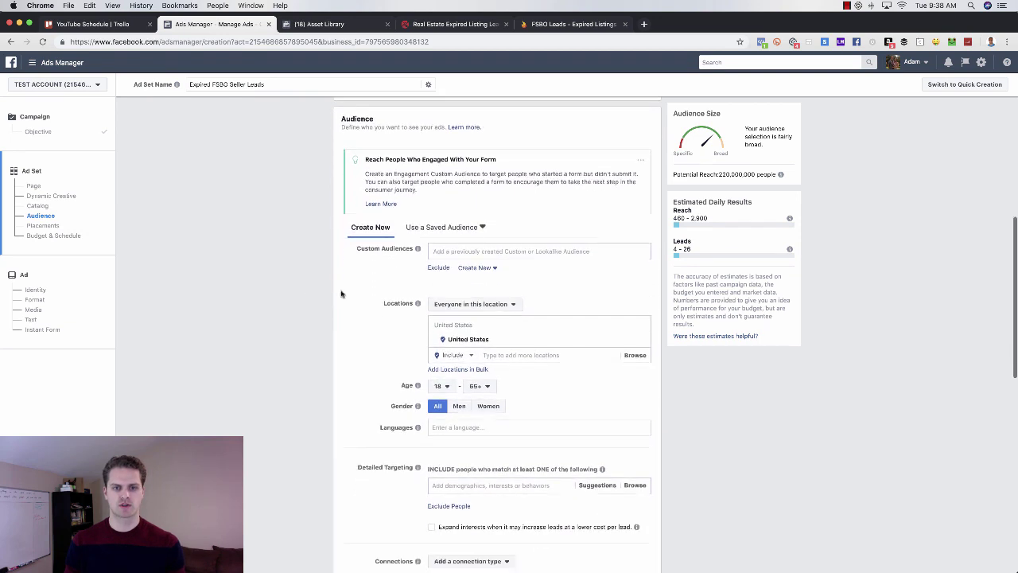
click(456, 251)
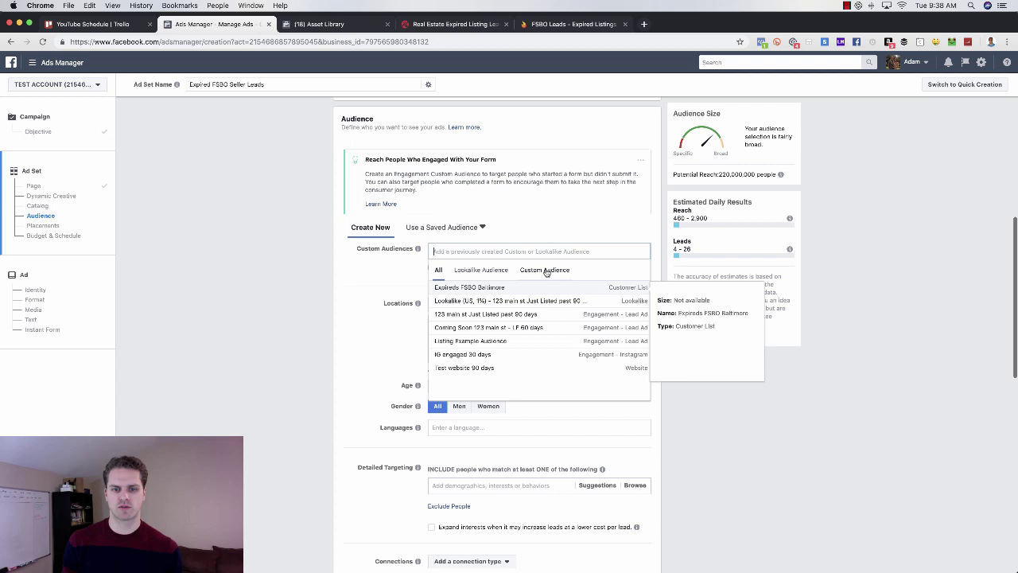
click(546, 270)
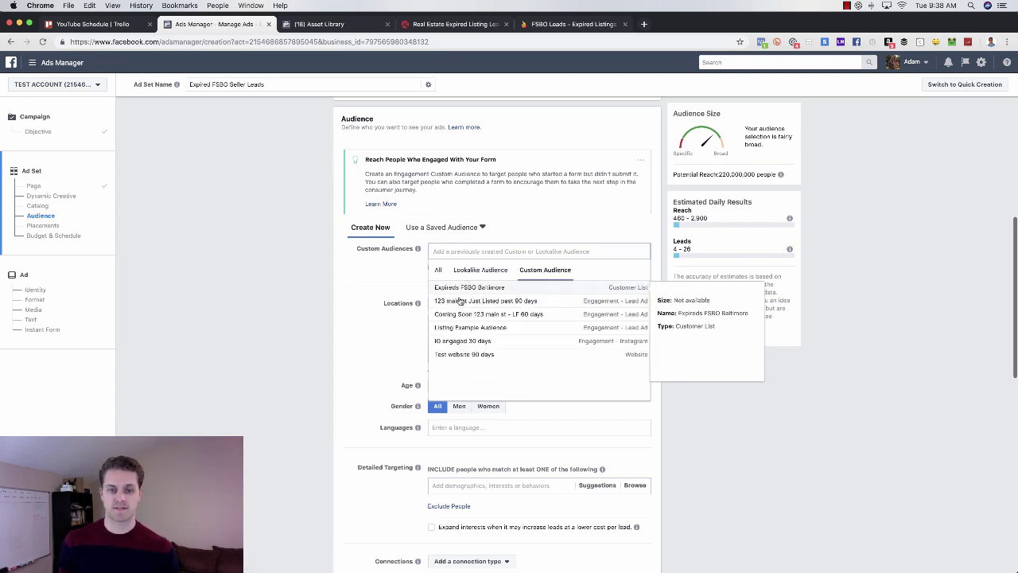
text(baltimo)
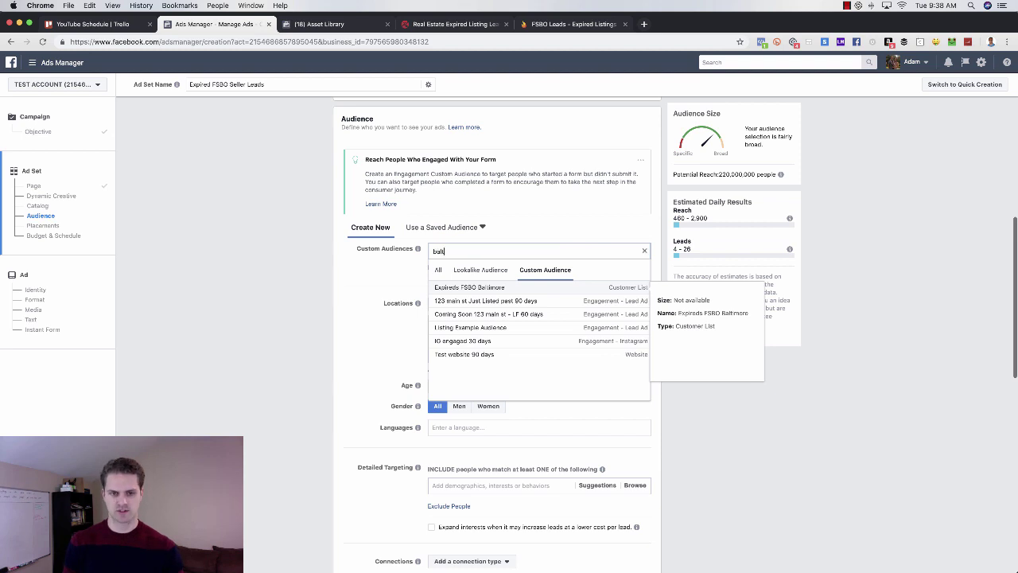
click(487, 288)
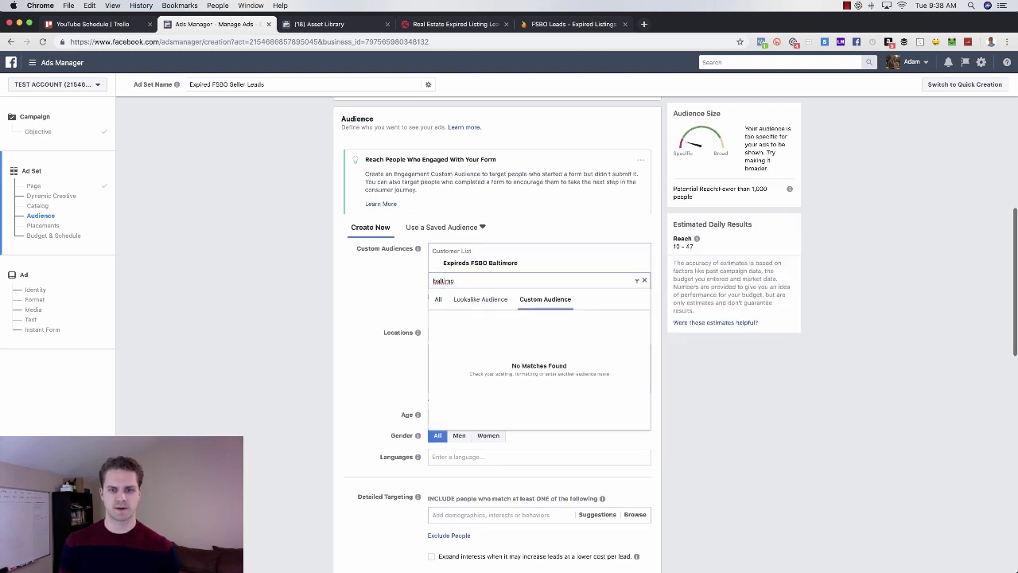
key(super+a)
key(BackSpace)
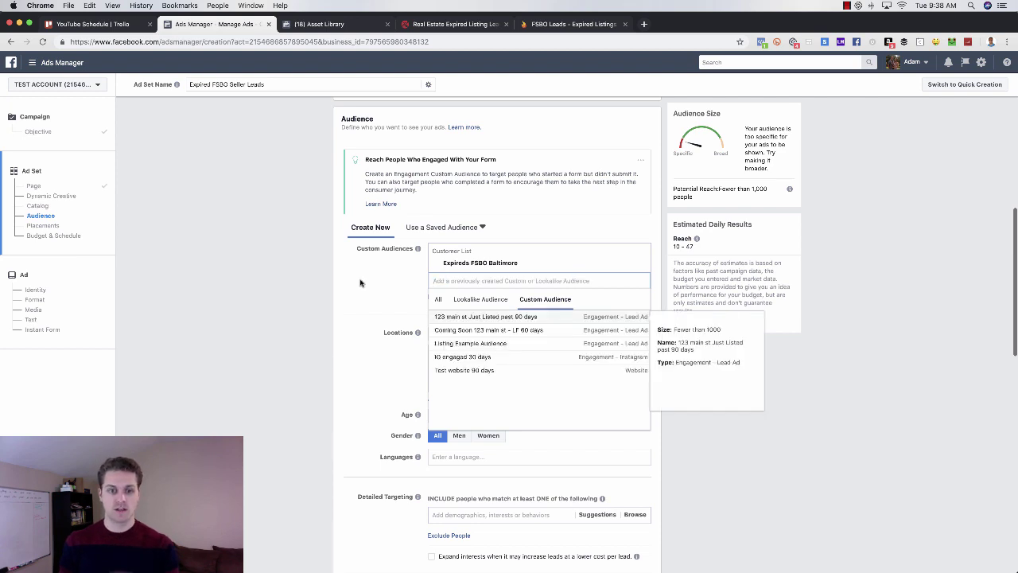
click(362, 282)
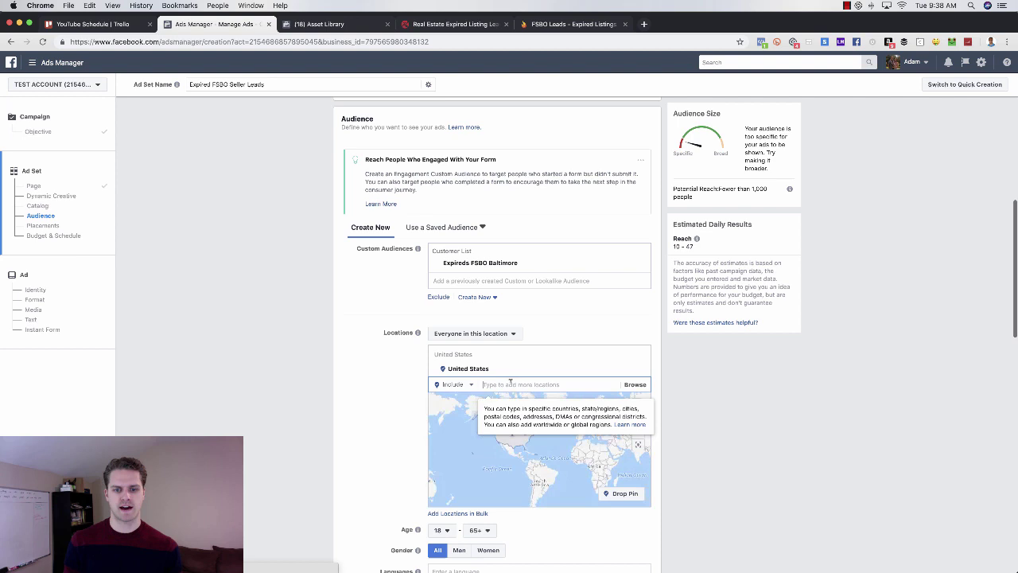
Set the audience location to the city of Baltimore, Maryland, with a 50-mile radius.
text(baltim)
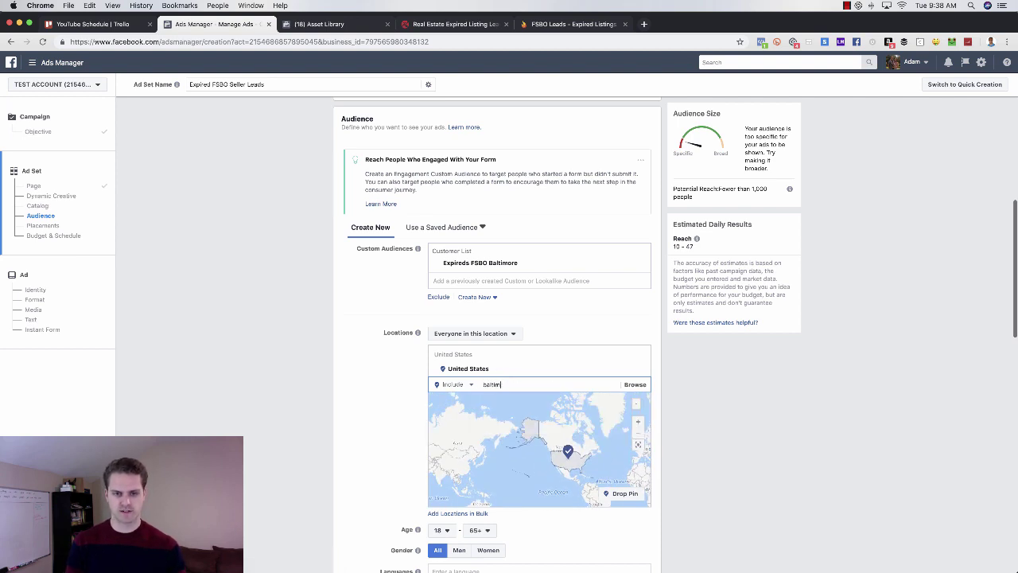
text(ore)
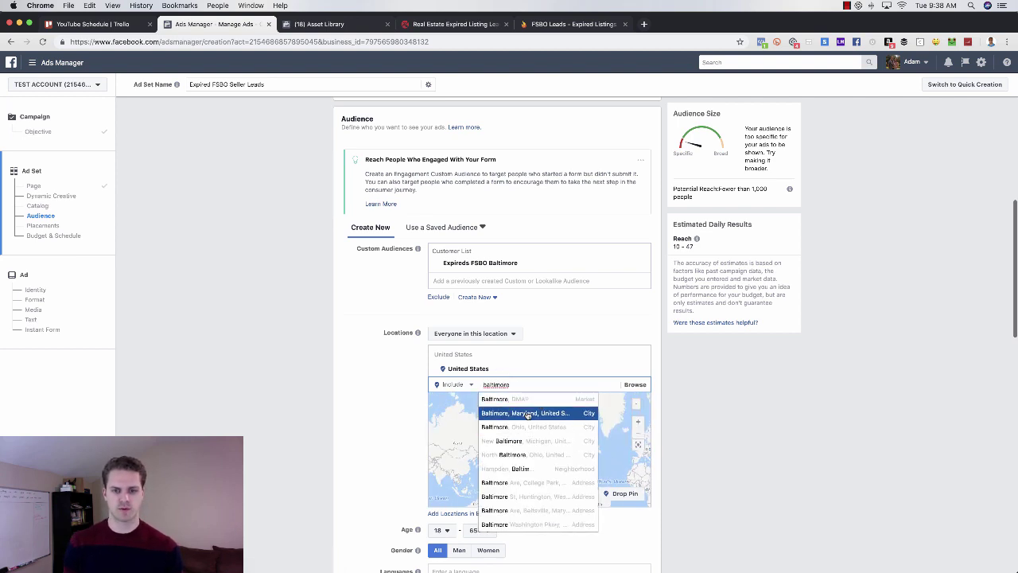
click(525, 412)
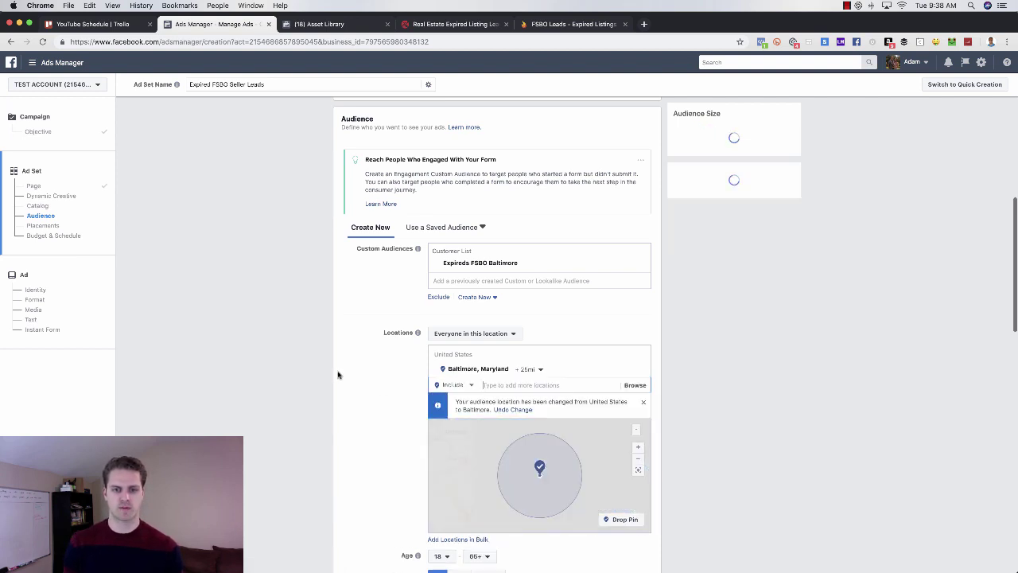
click(529, 370)
double_click(578, 413)
text(50)
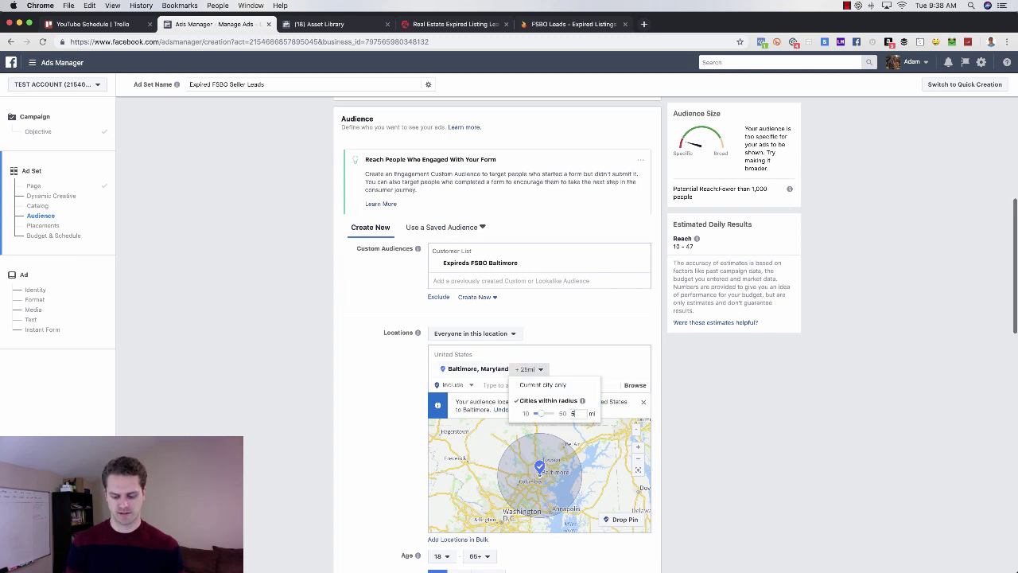
key(Return)
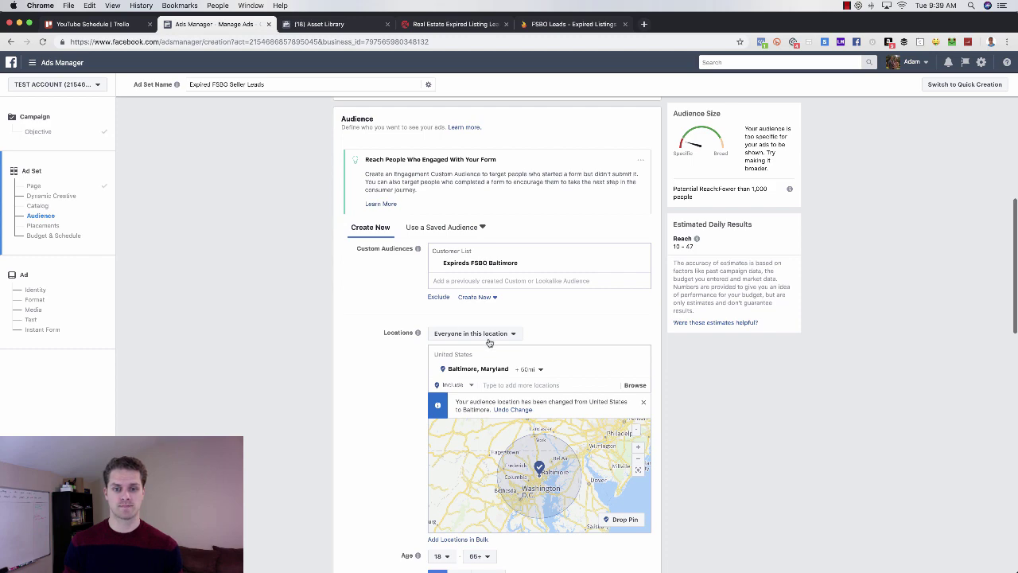
Add a detailed targeting exclusion for people with the National Association of Realtors interest.
scroll(477, 303, down, 2)
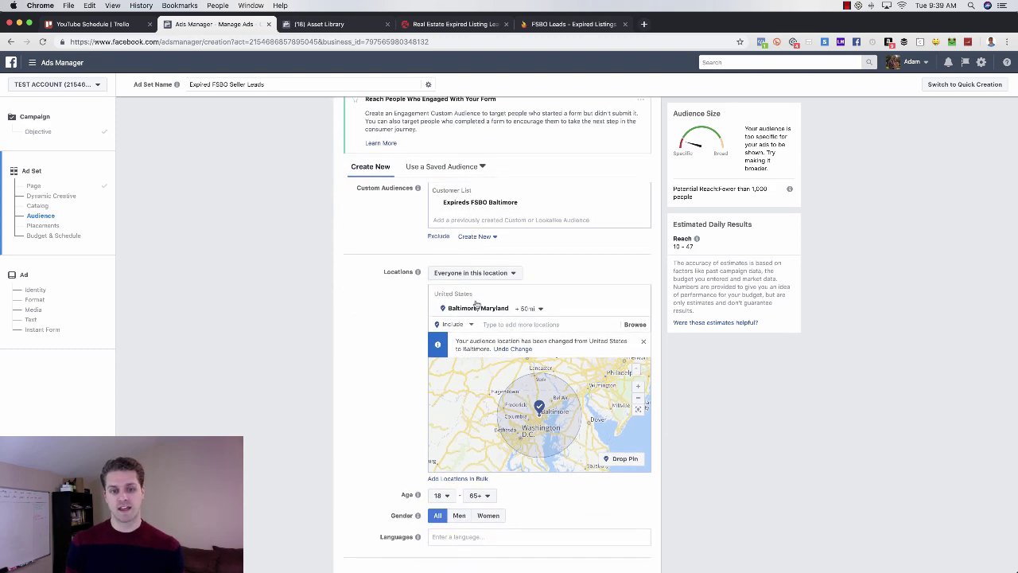
scroll(394, 350, down, 4)
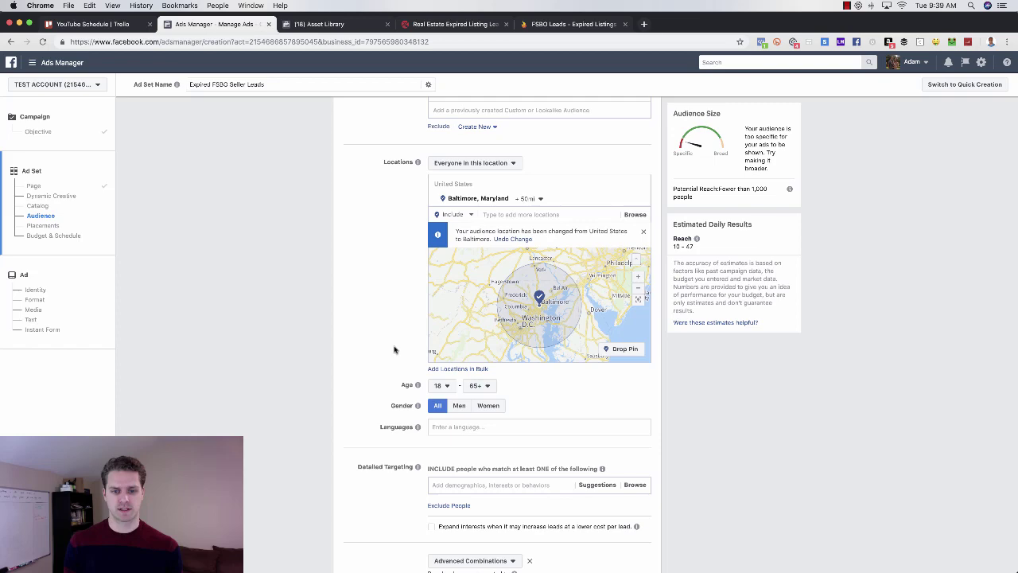
scroll(396, 350, down, 3)
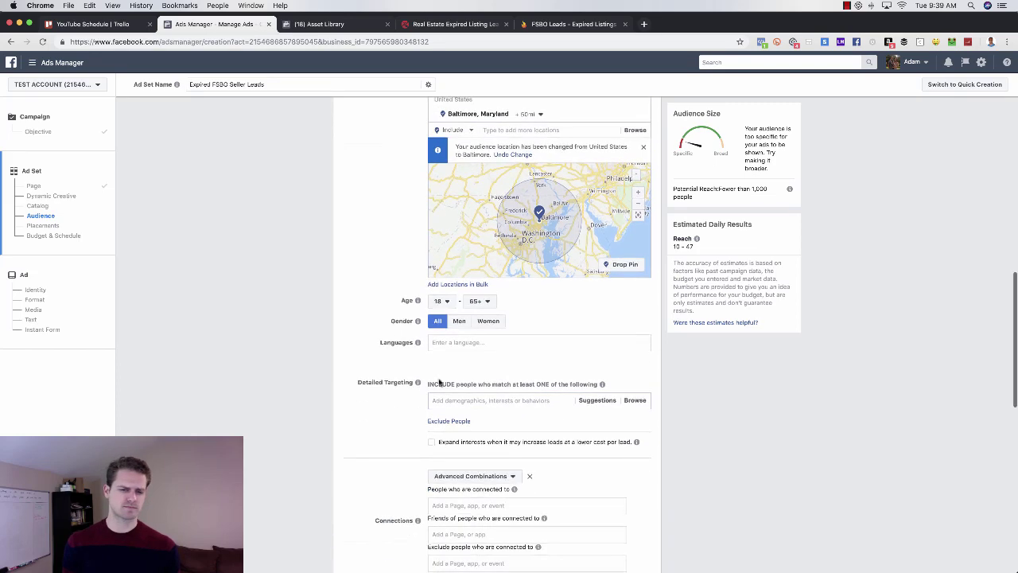
click(449, 423)
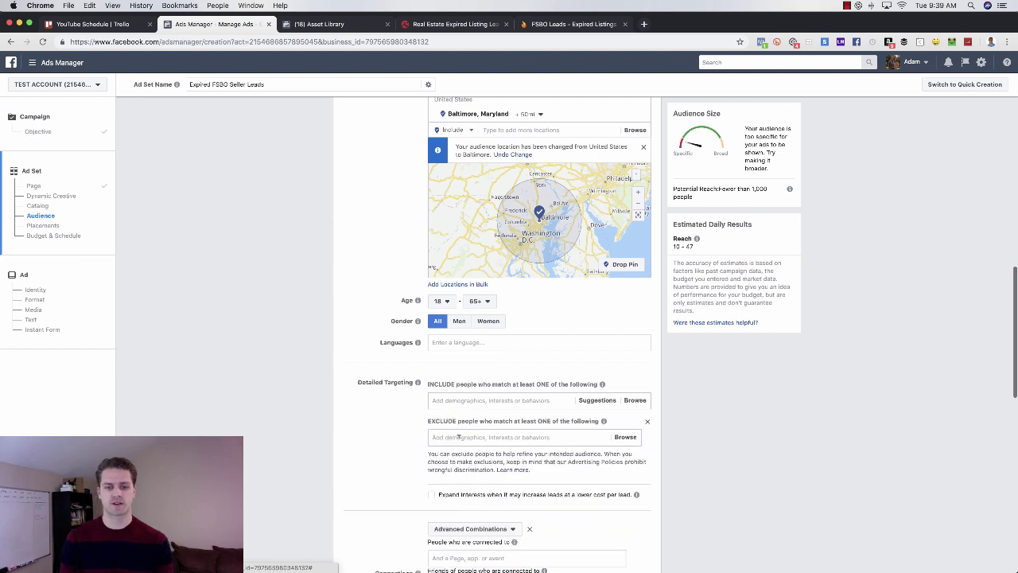
click(467, 437)
text(national)
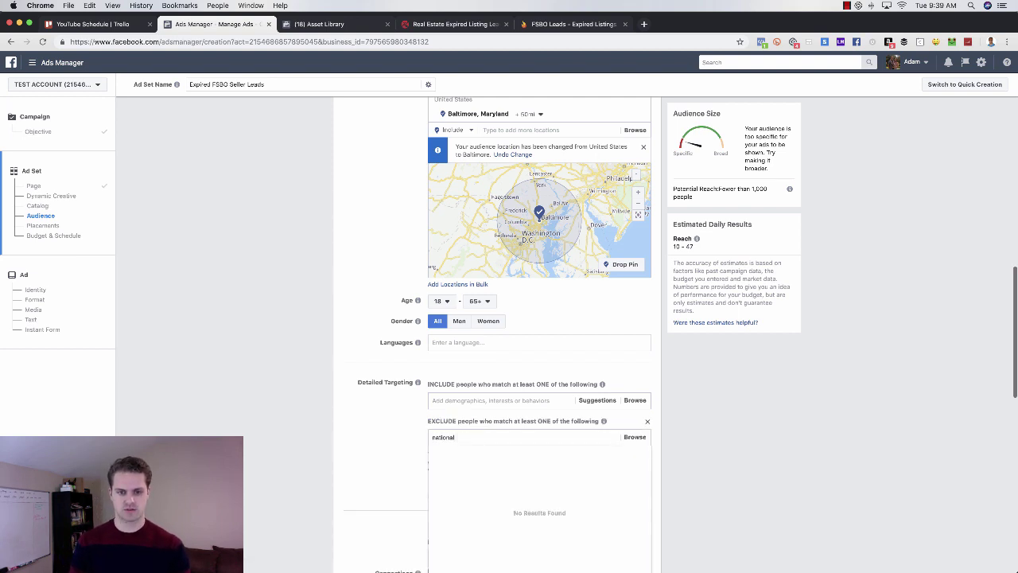
text( associa)
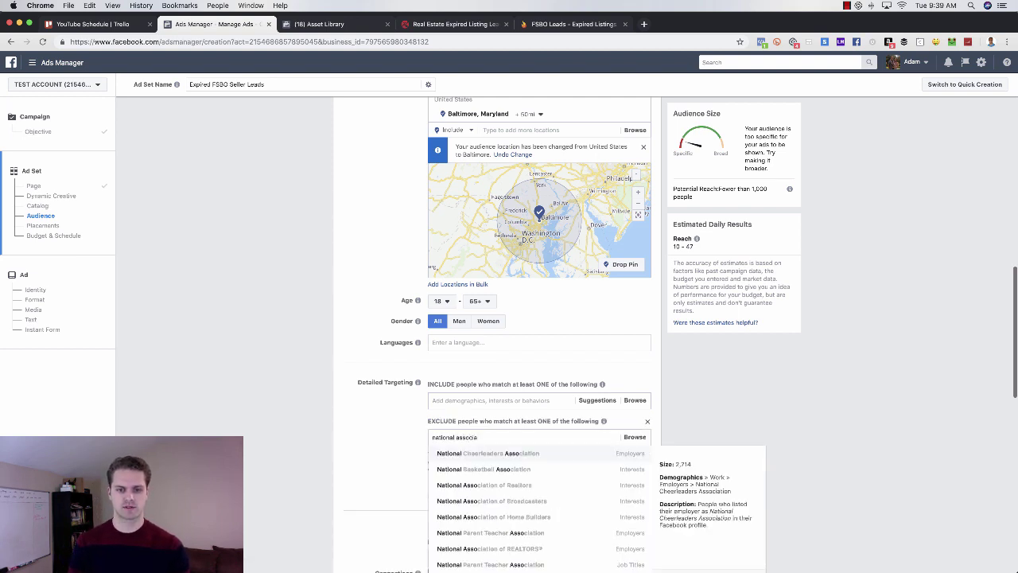
text(tion of realtors)
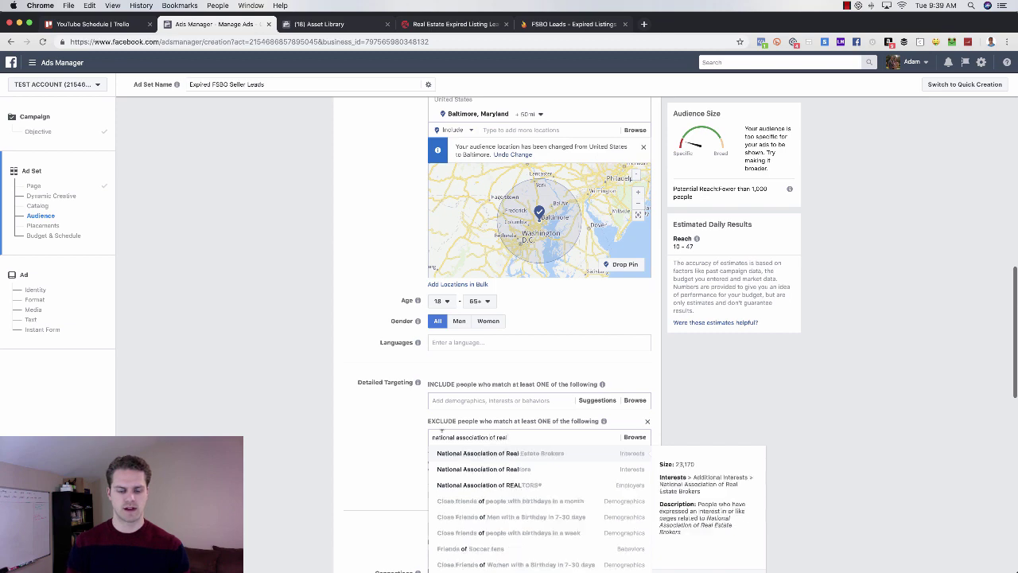
scroll(364, 425, down, 1)
key(Return)
scroll(409, 418, up, 5)
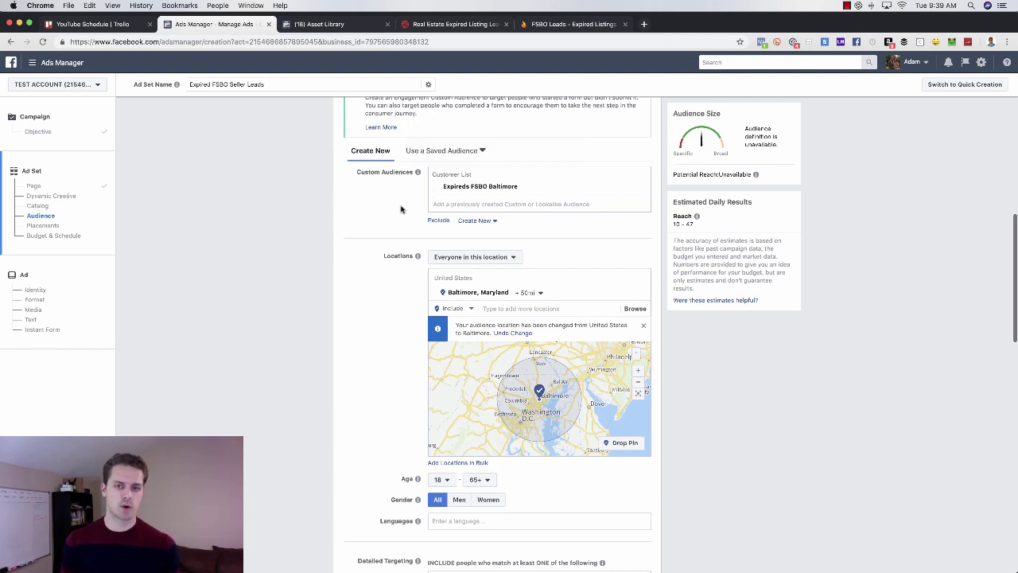
Add the National Association of Real Estate Brokers interest to the detailed targeting exclusions and close the suggestion list.
scroll(410, 219, down, 5)
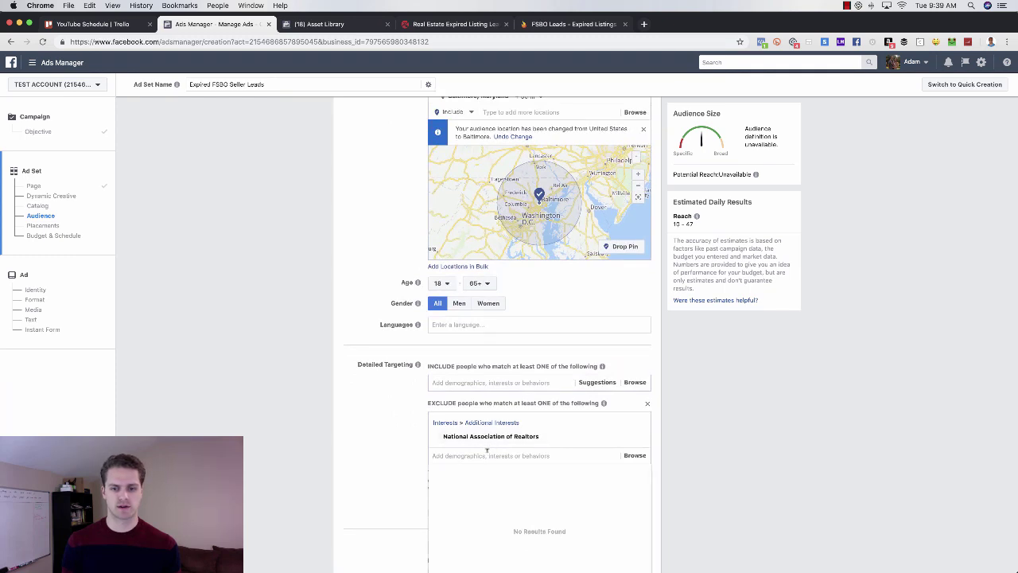
click(488, 455)
text(nationa)
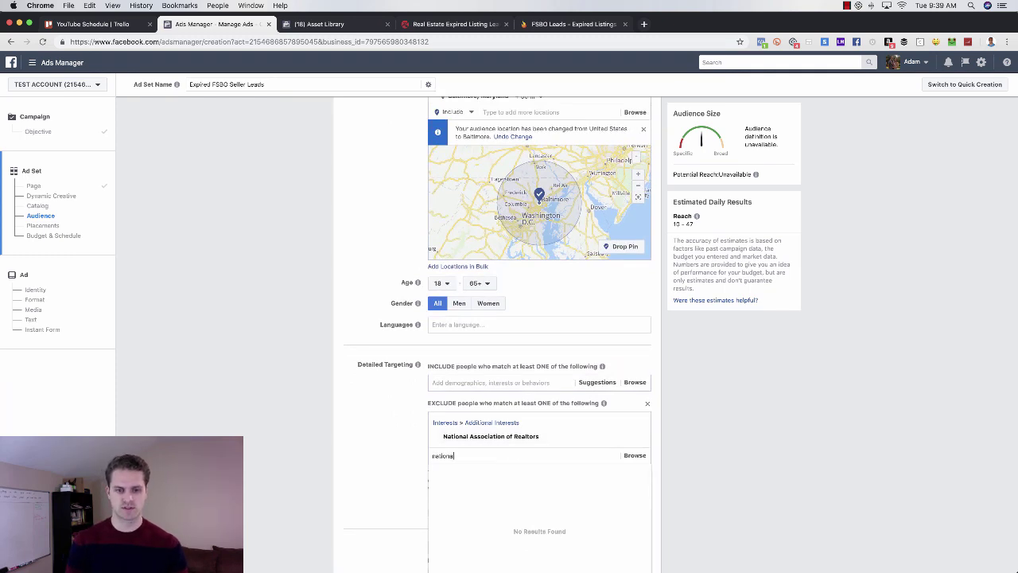
text(l assoc)
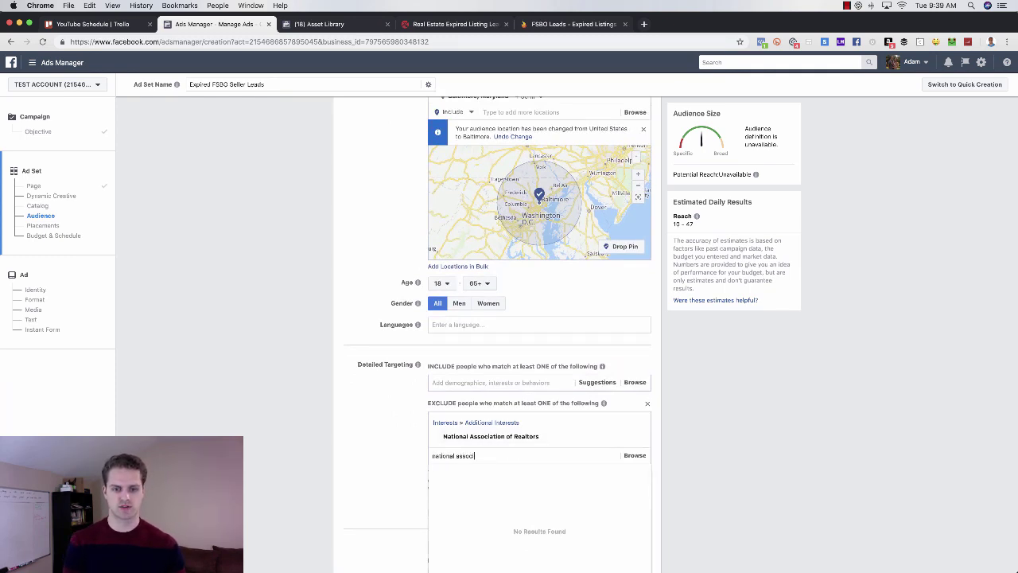
text(iaito)
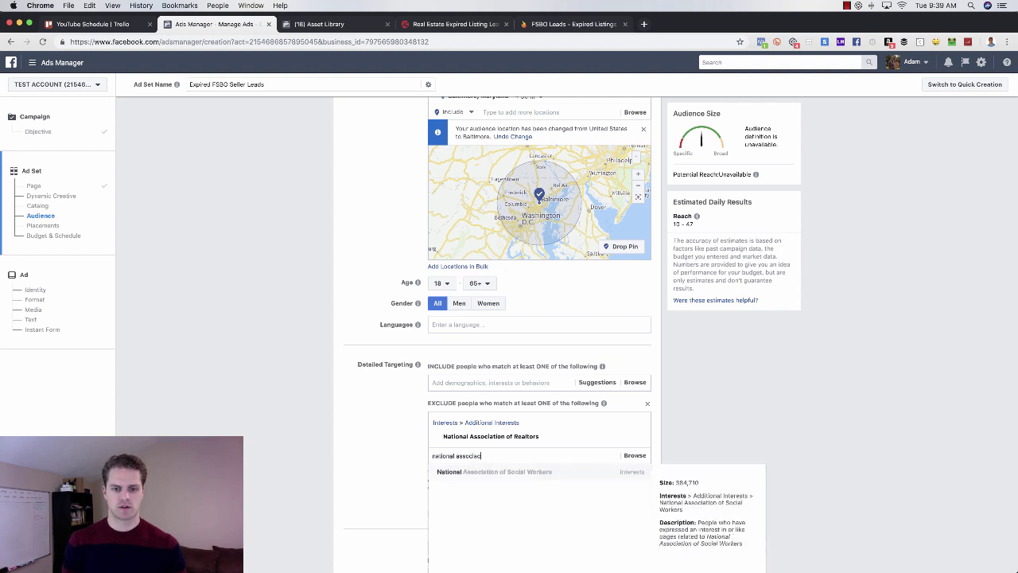
key(BackSpace)
text(iation of real)
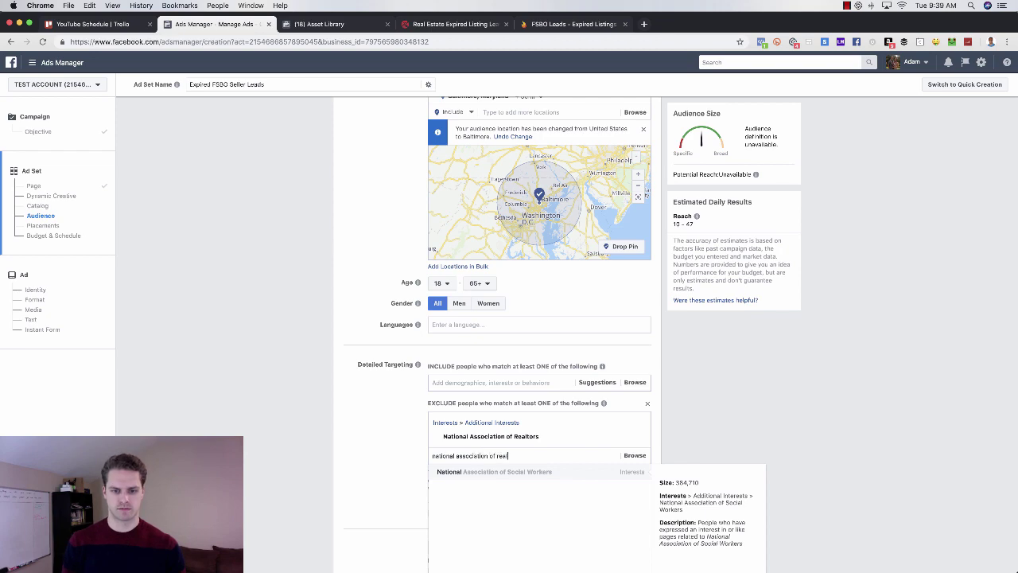
click(525, 472)
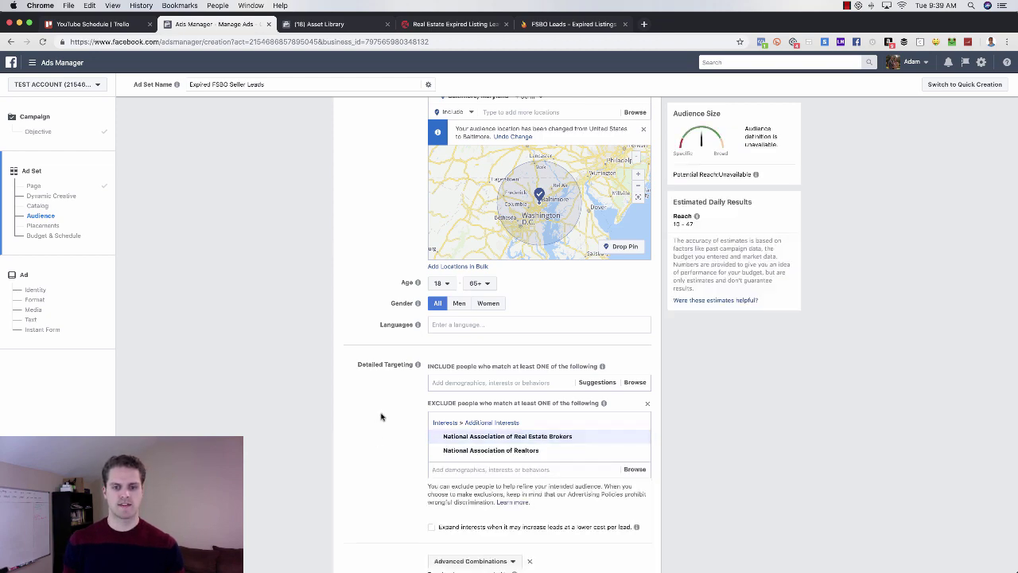
scroll(382, 414, down, 2)
click(469, 401)
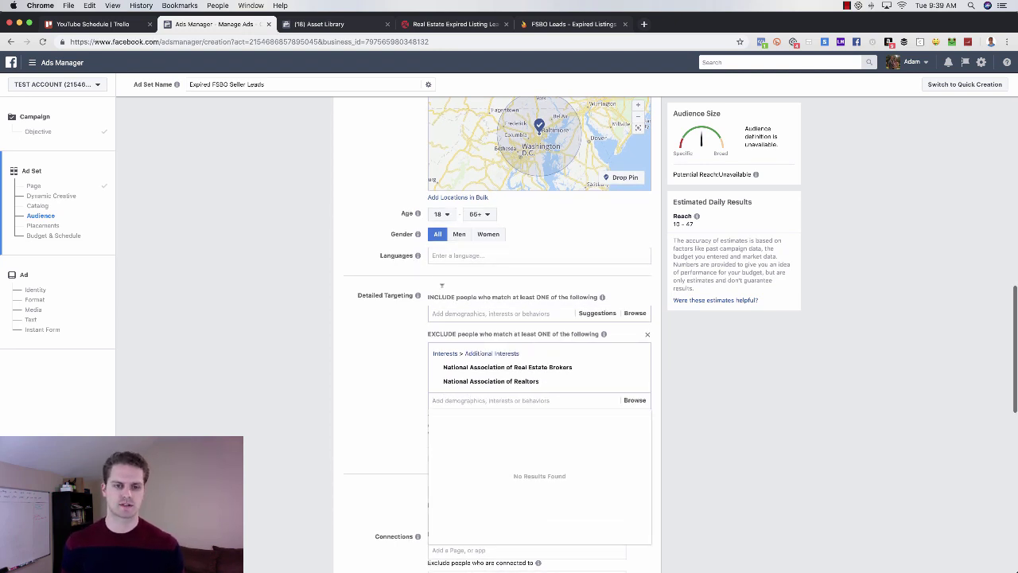
click(369, 248)
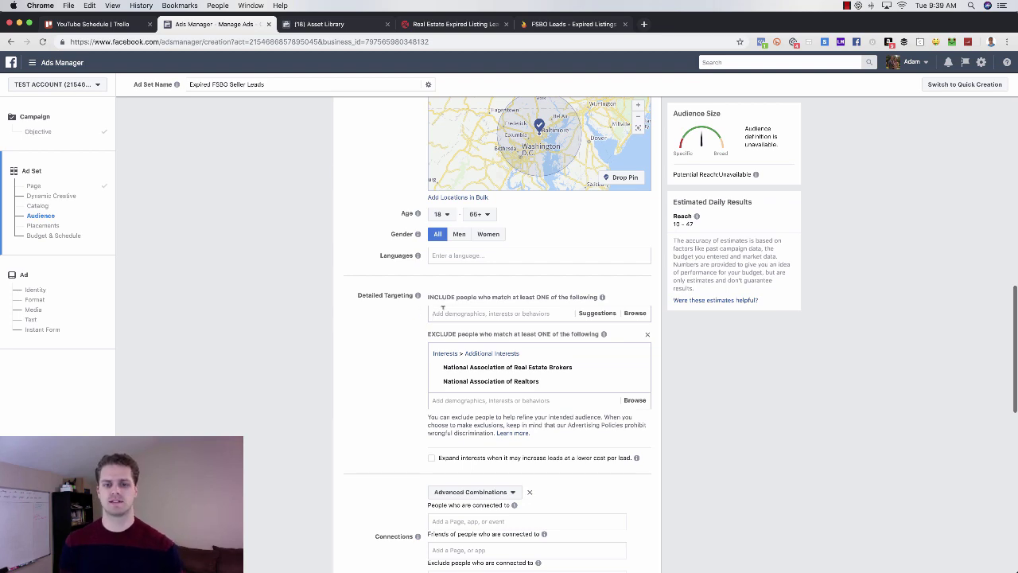
Restrict the Baltimore location targeting to people who live in this location.
scroll(387, 286, up, 5)
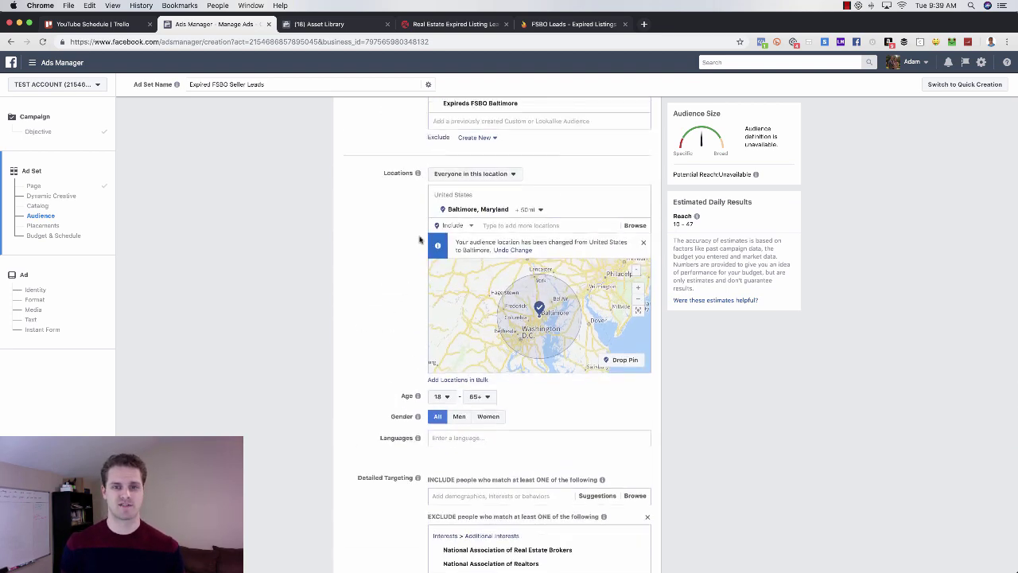
scroll(388, 201, up, 2)
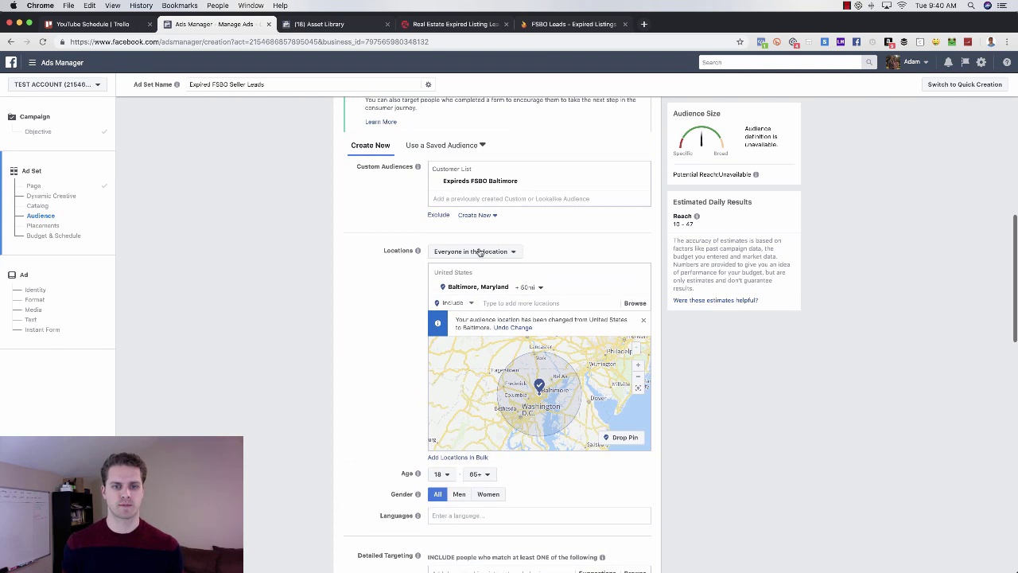
click(453, 253)
click(484, 280)
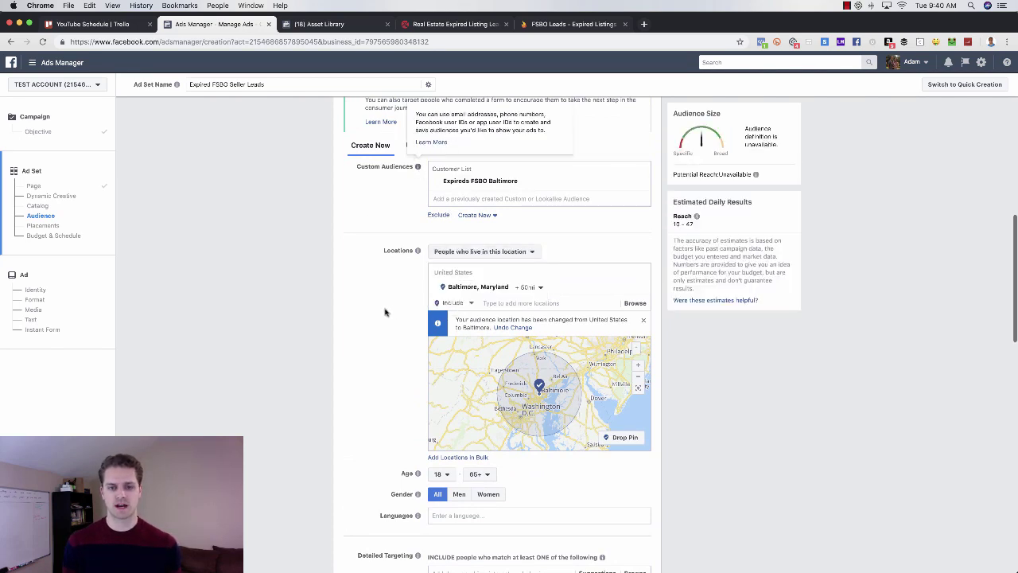
Review the ad set's targeting, placements and daily budget, and continue to the ad setup.
scroll(387, 312, down, 1)
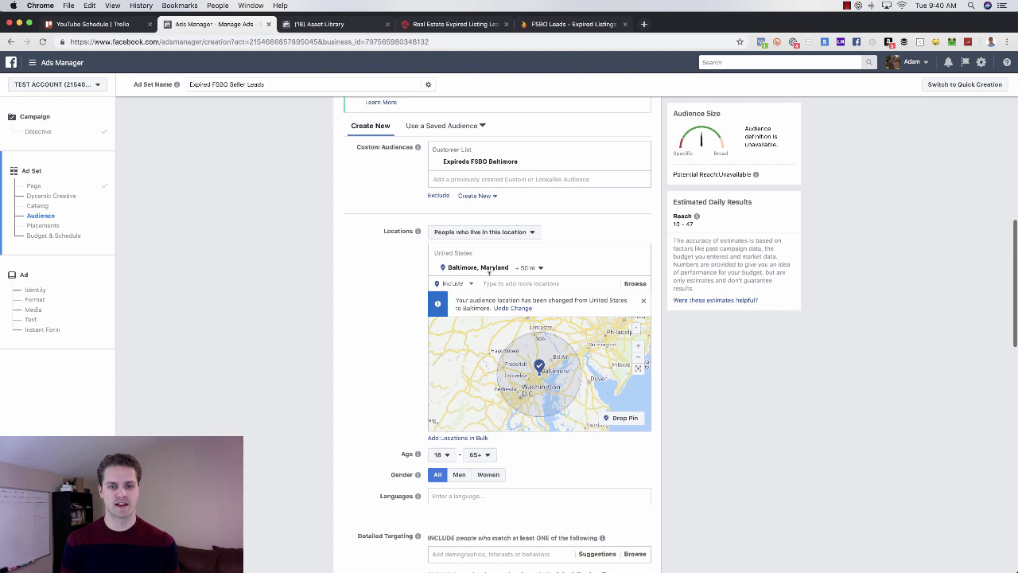
scroll(372, 335, down, 3)
scroll(371, 334, down, 2)
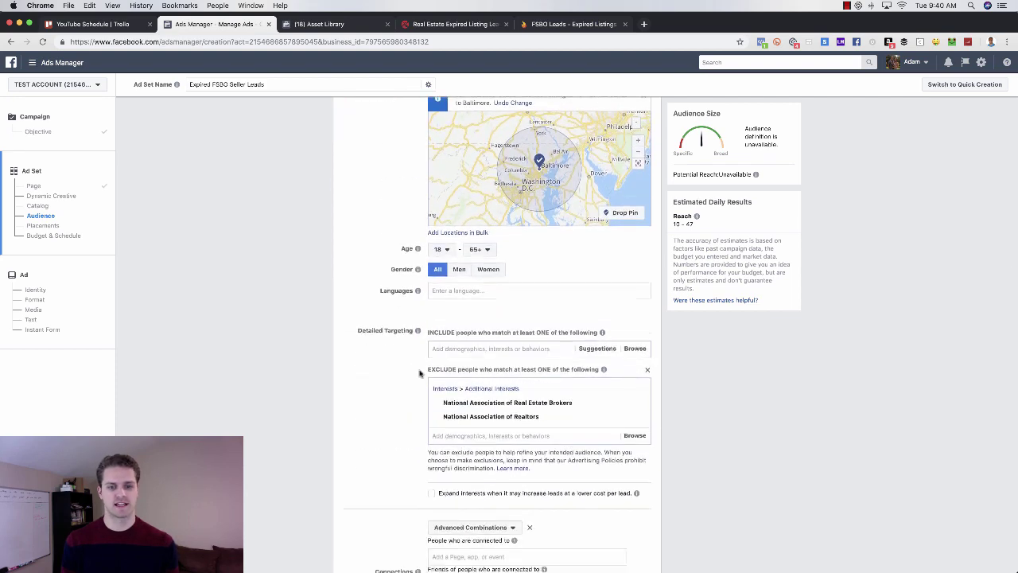
scroll(384, 367, down, 10)
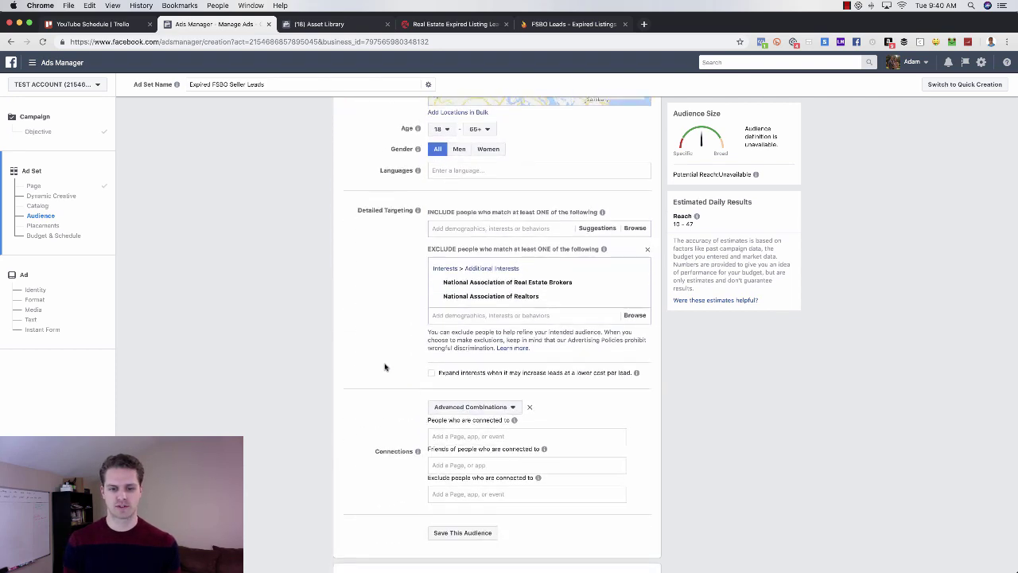
scroll(384, 367, down, 2)
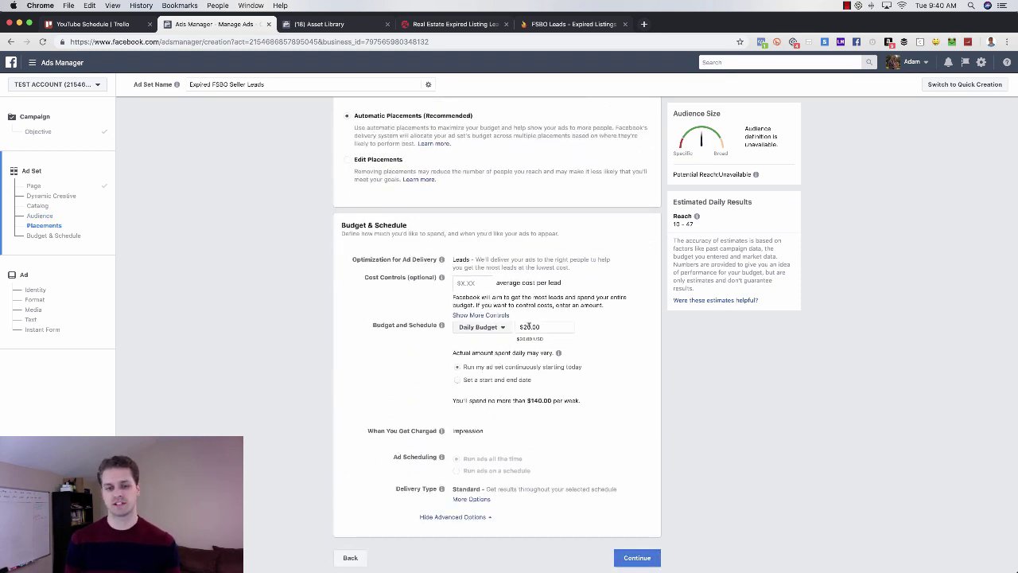
double_click(527, 327)
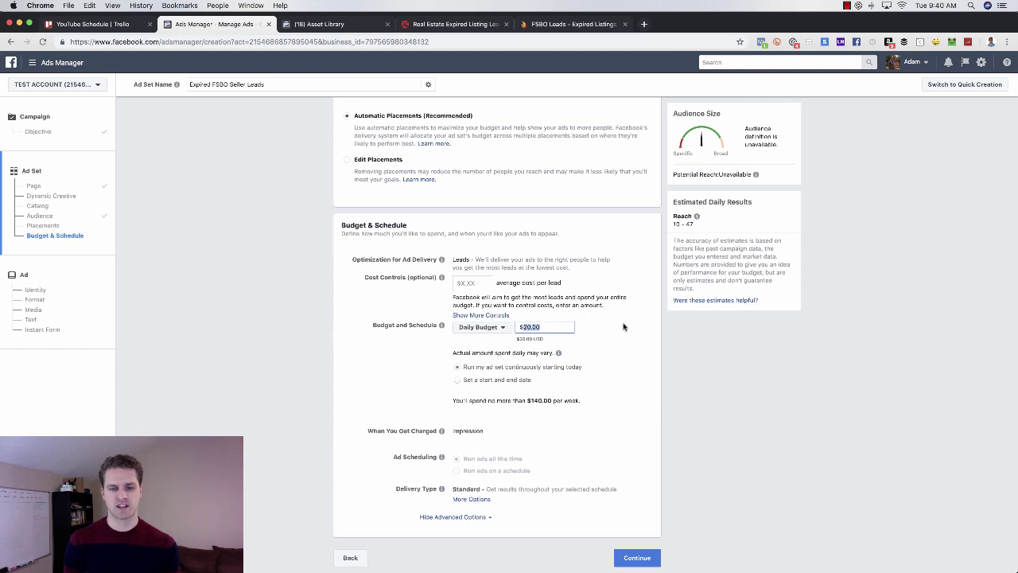
click(659, 311)
scroll(658, 310, up, 3)
scroll(658, 310, up, 15)
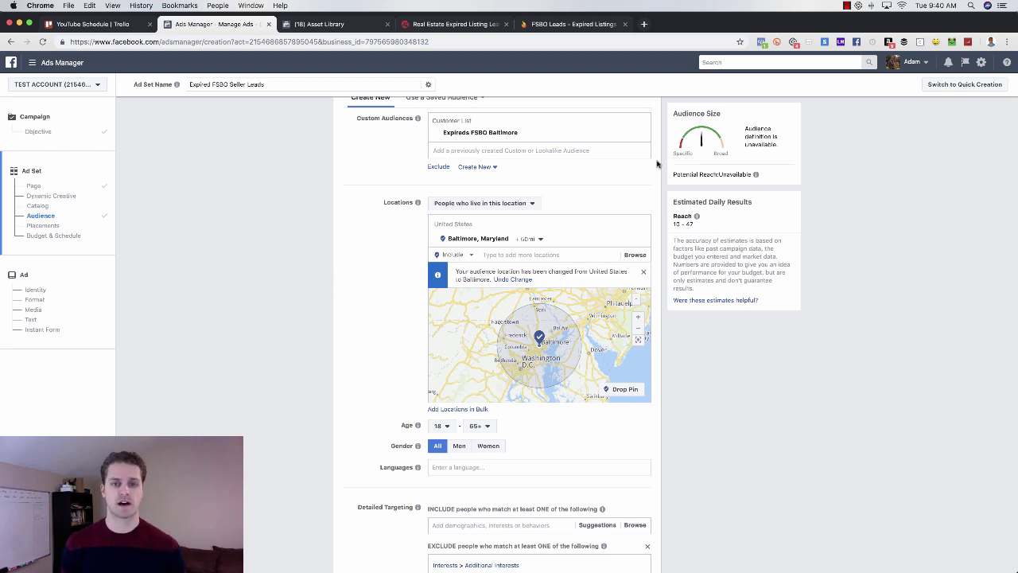
scroll(661, 163, down, 15)
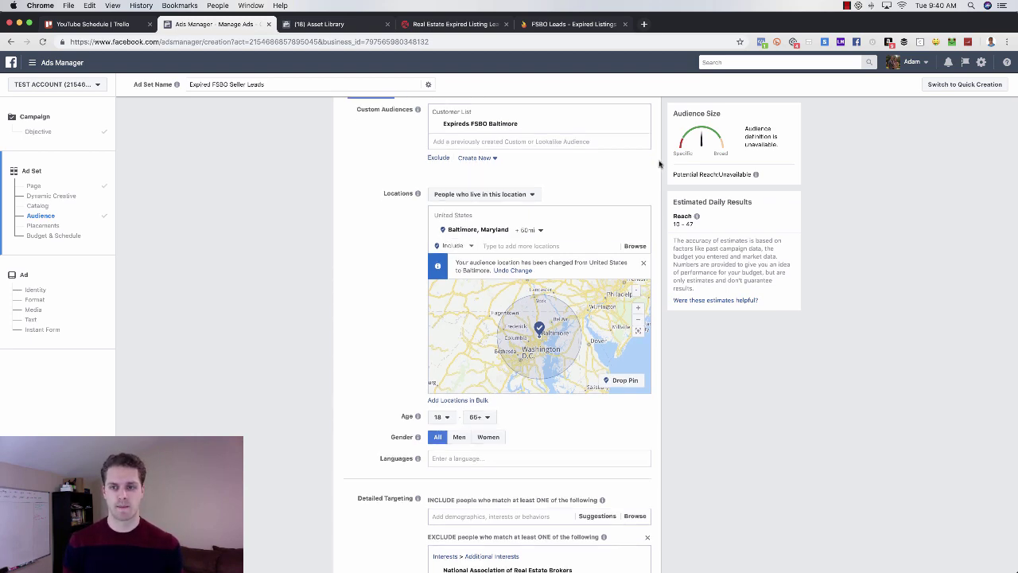
click(646, 558)
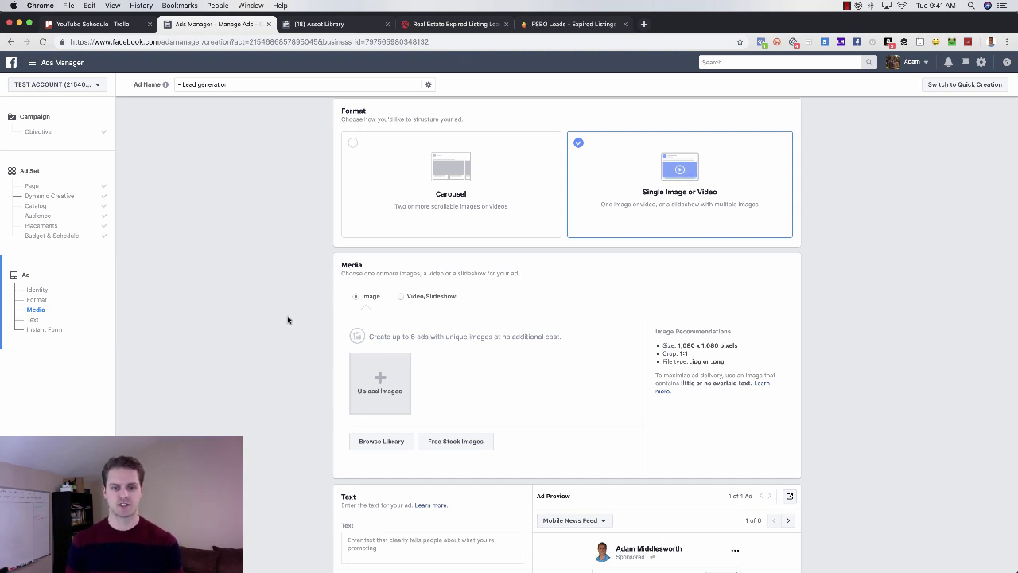
Begin the ad text with "Homes sold FOR SALE BY OWNER sold for 20% less than homes sold with a real estate agent.".
scroll(288, 320, down, 3)
click(376, 454)
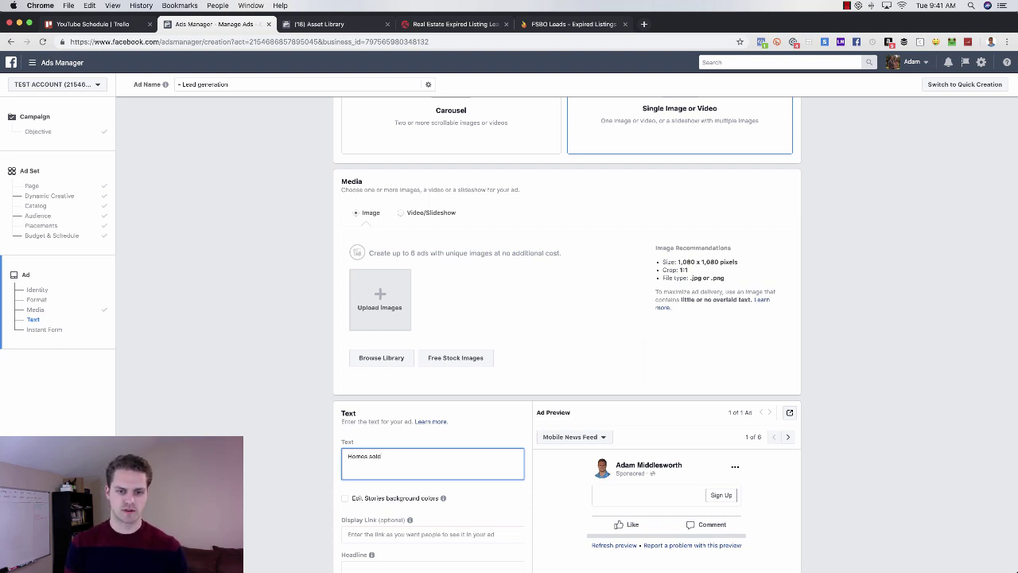
text(For)
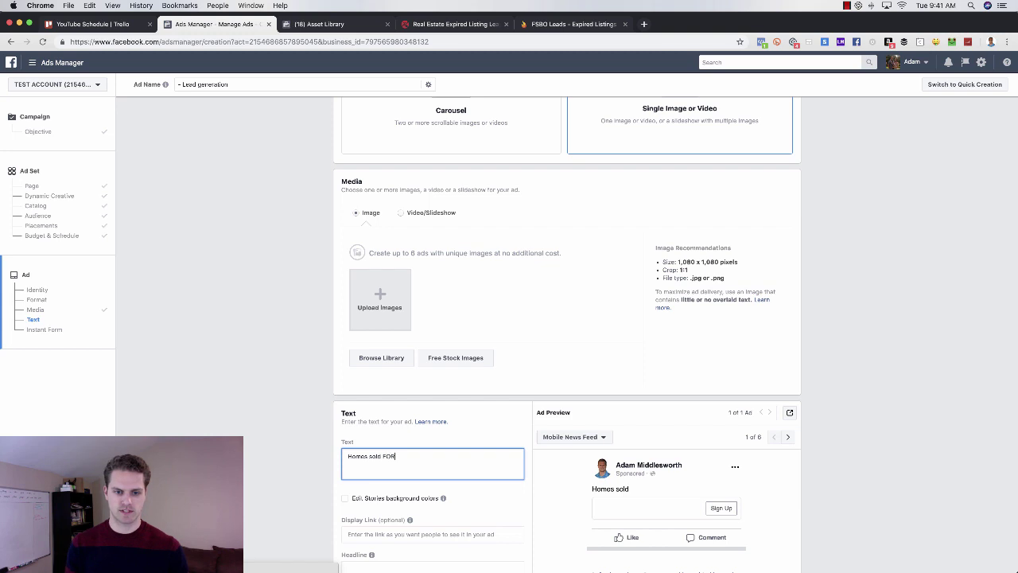
text( SALE BY OWNER sold)
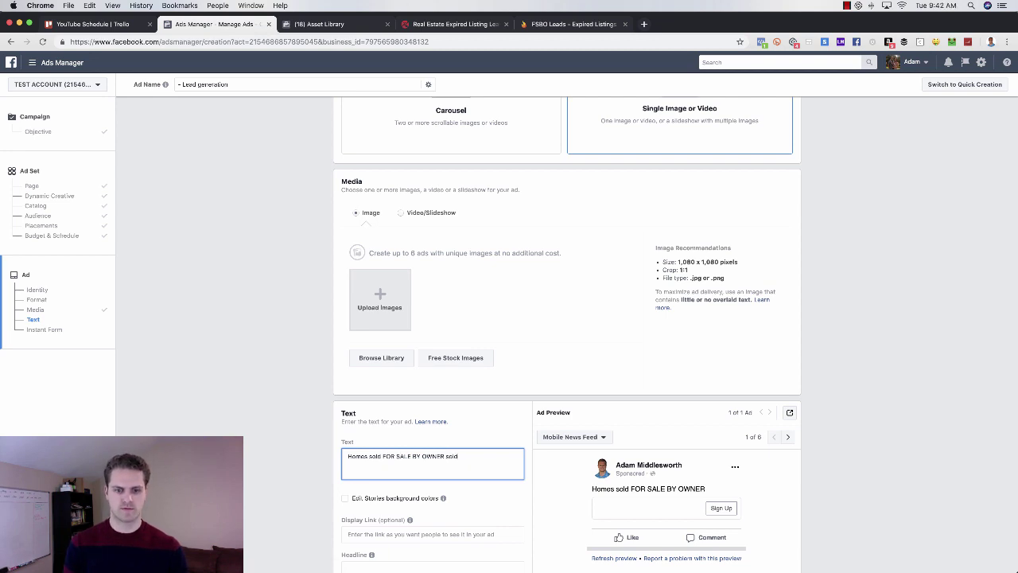
text(for 20% less)
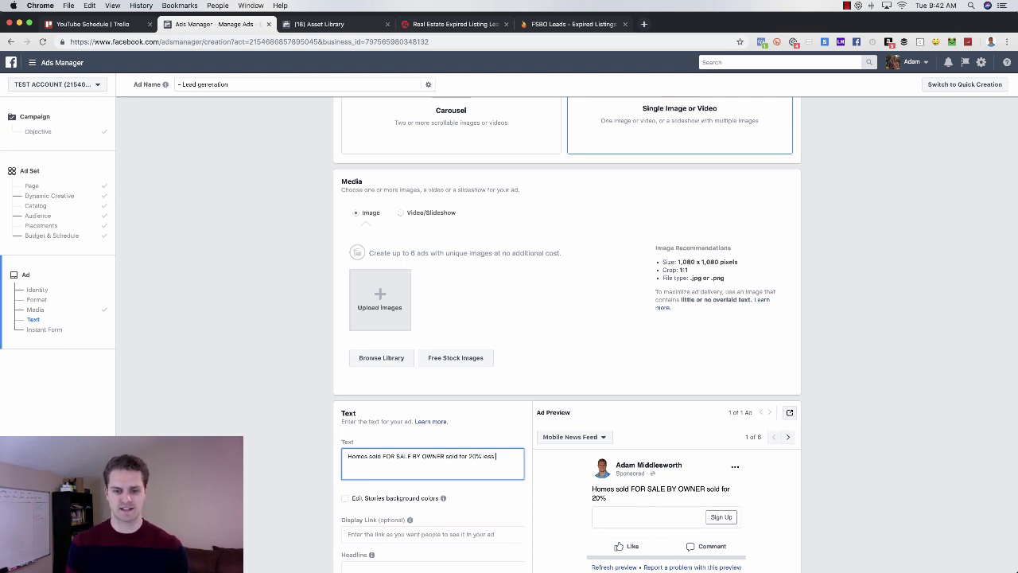
text(than homes sold with a real)
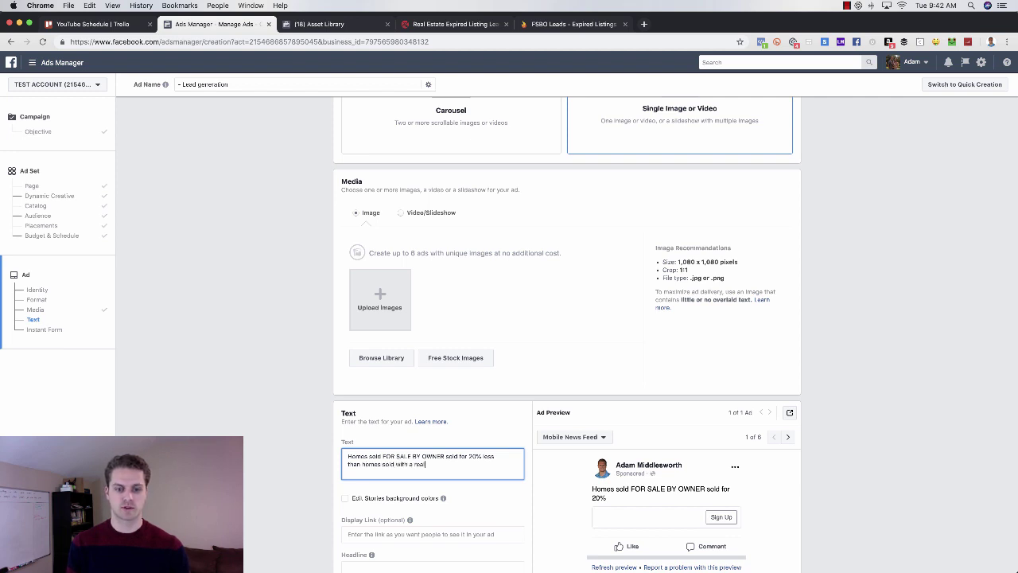
text( estate a)
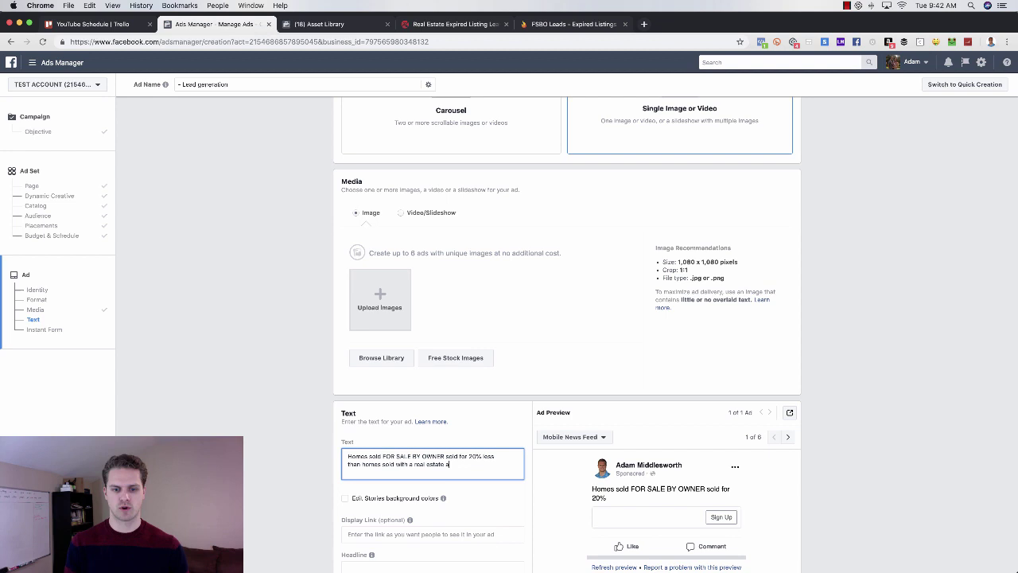
text(gent.)
Add a second paragraph to the ad text reading "That equals $20,000 in loss from your home sale.".
key(Return)
key(Return)
text(That)
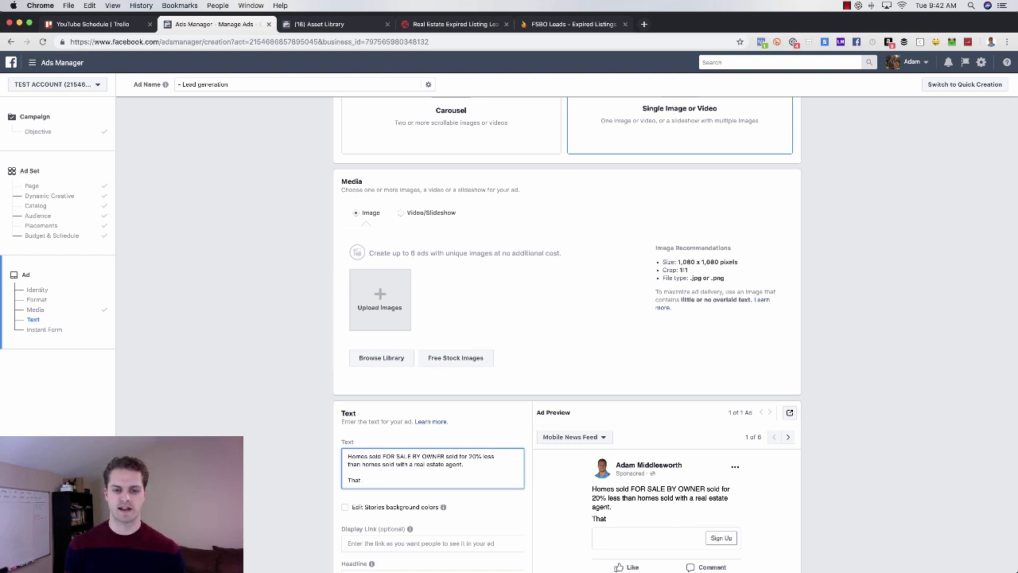
text(s $)
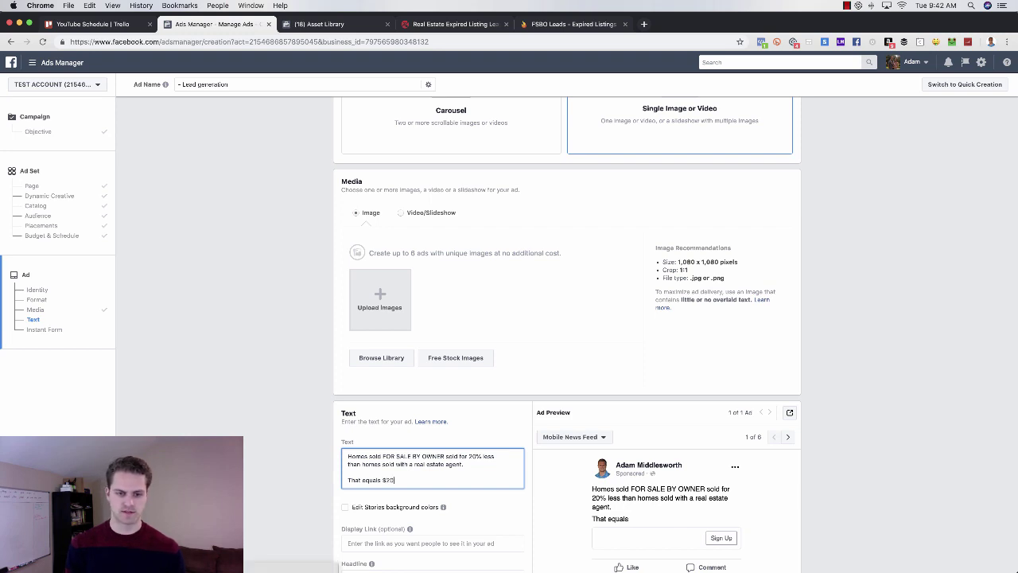
text(2)
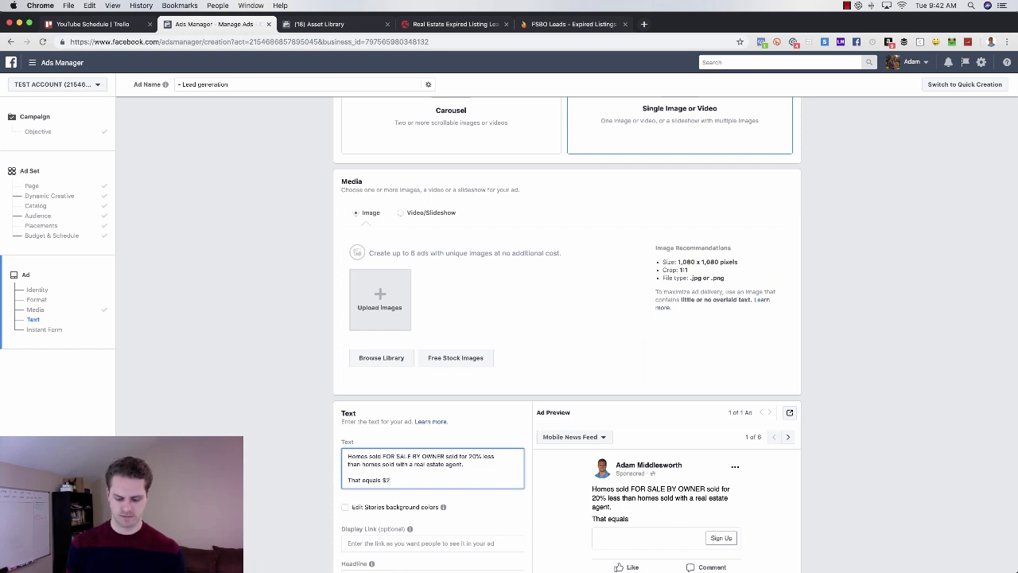
text(5,000)
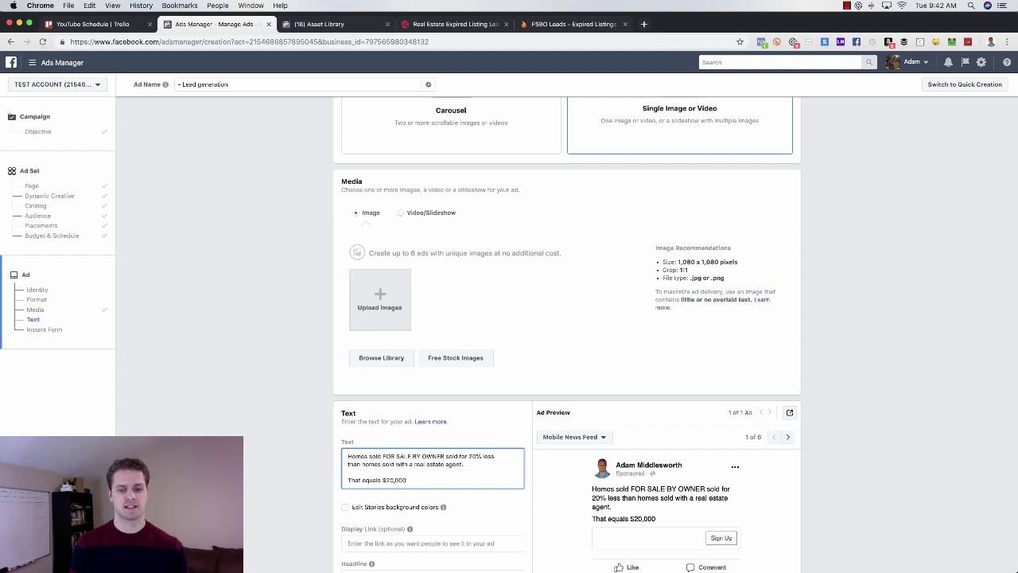
text(loss)
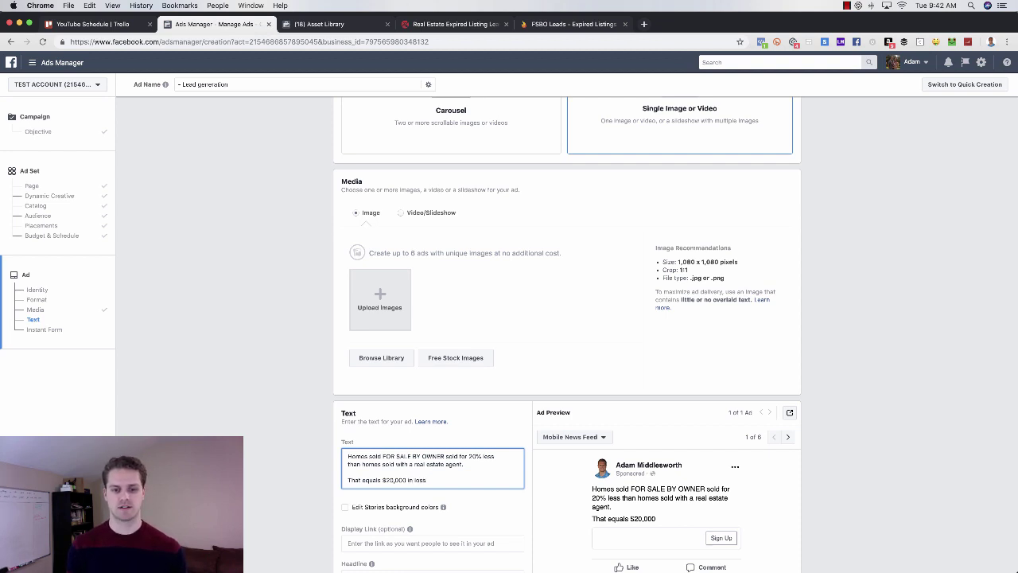
text( from your ho)
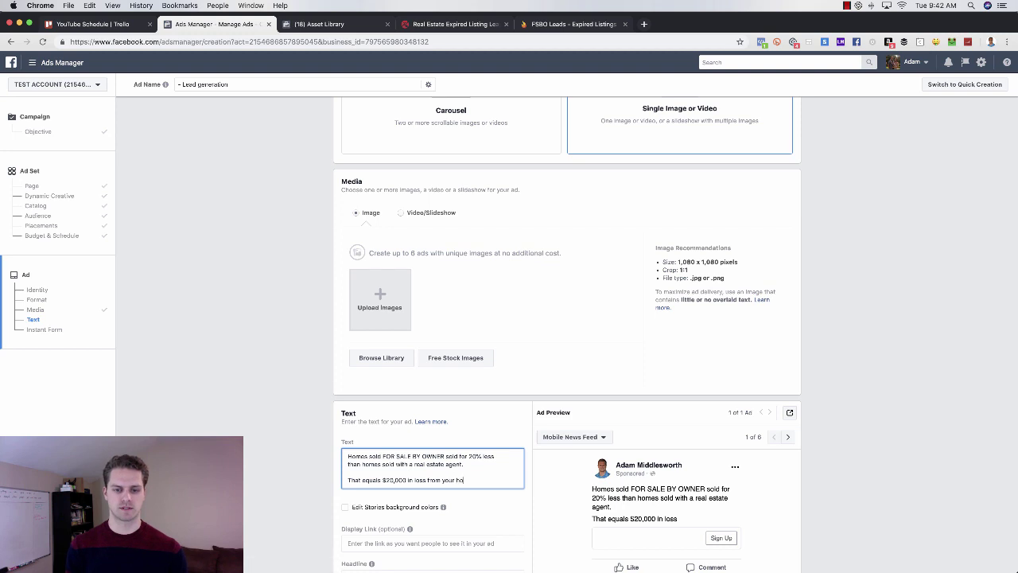
text(me sale.)
key(Return)
key(Return)
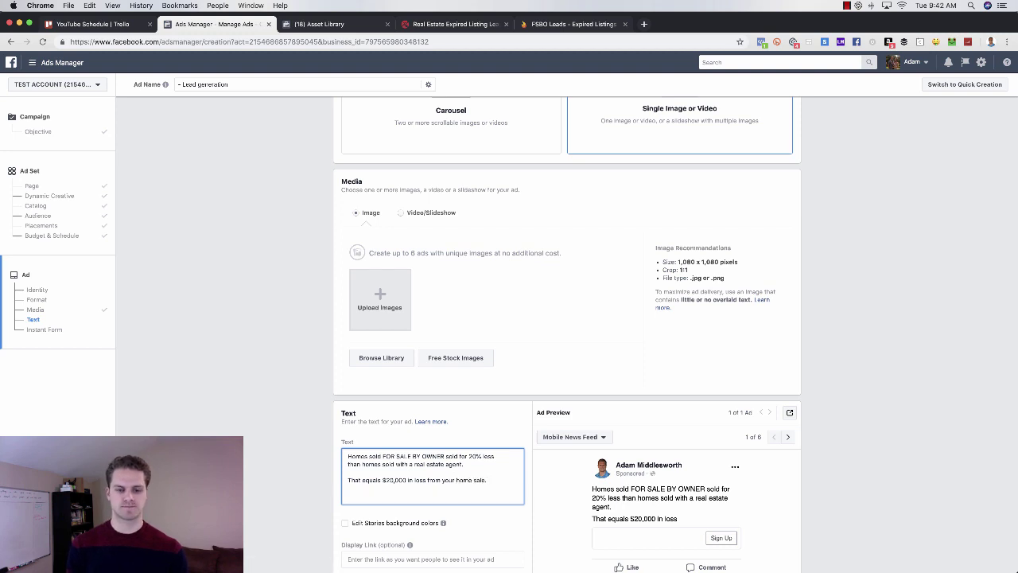
scroll(347, 359, down, 2)
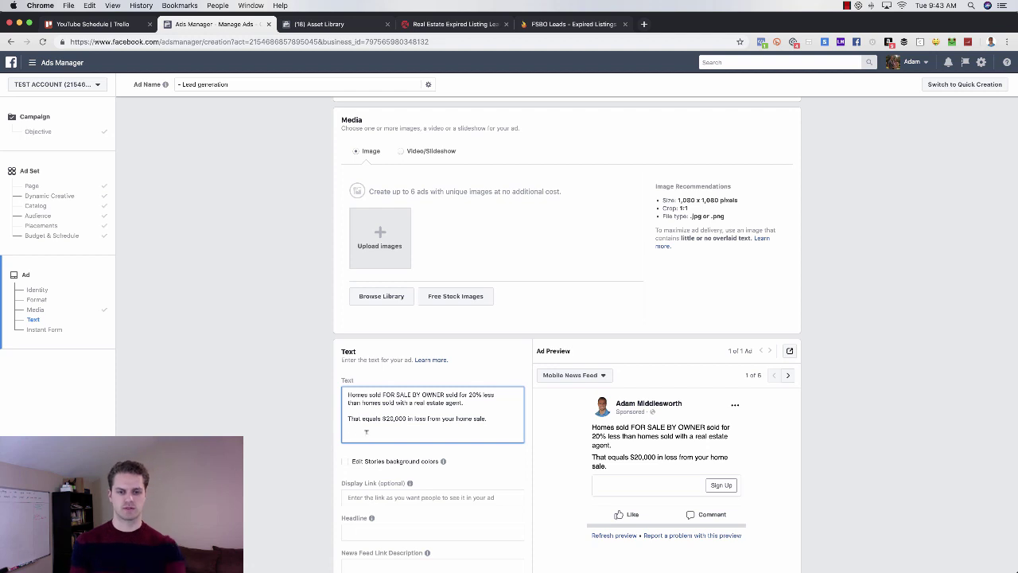
text(See)
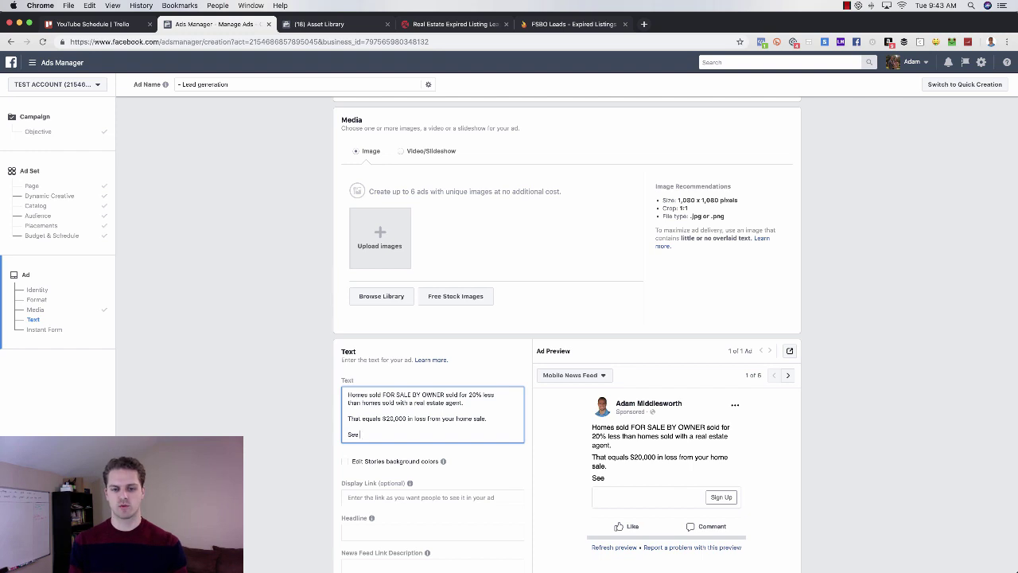
text(how)
key(BackSpace)
key(BackSpace)
key(BackSpace)
key(BackSpace)
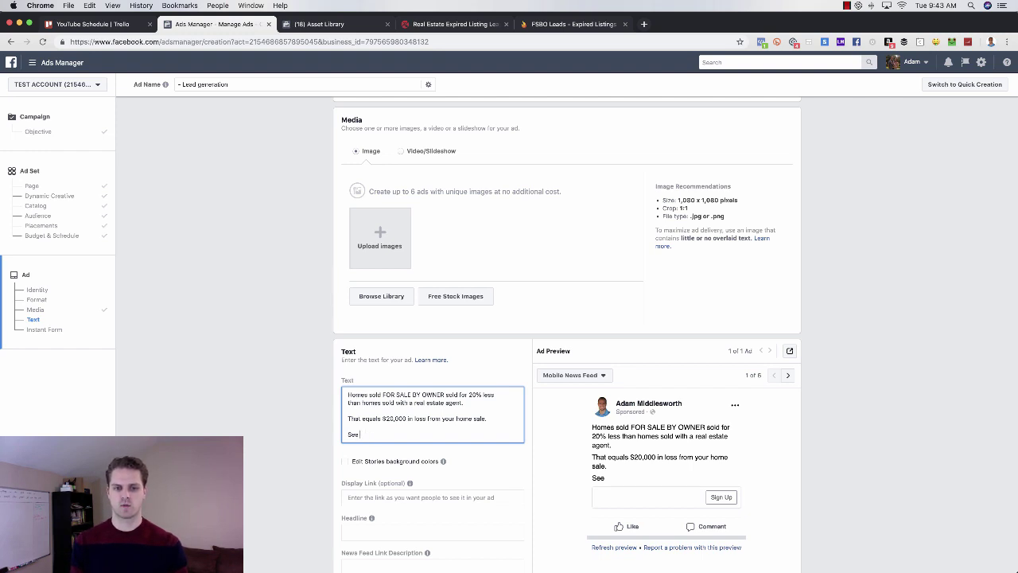
key(BackSpace)
key(BackSpace)
key(BackSpace)
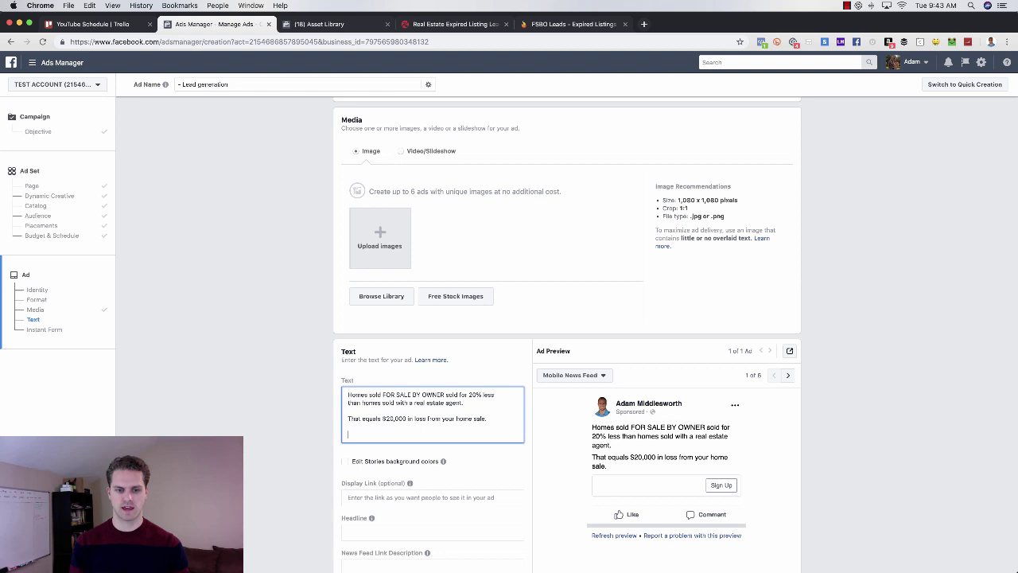
Add the paragraph "Get a FREE Price Quote from a licensed real estate agent who has sold 12 homes in the past 6 months for above listing price.".
text(Get a )
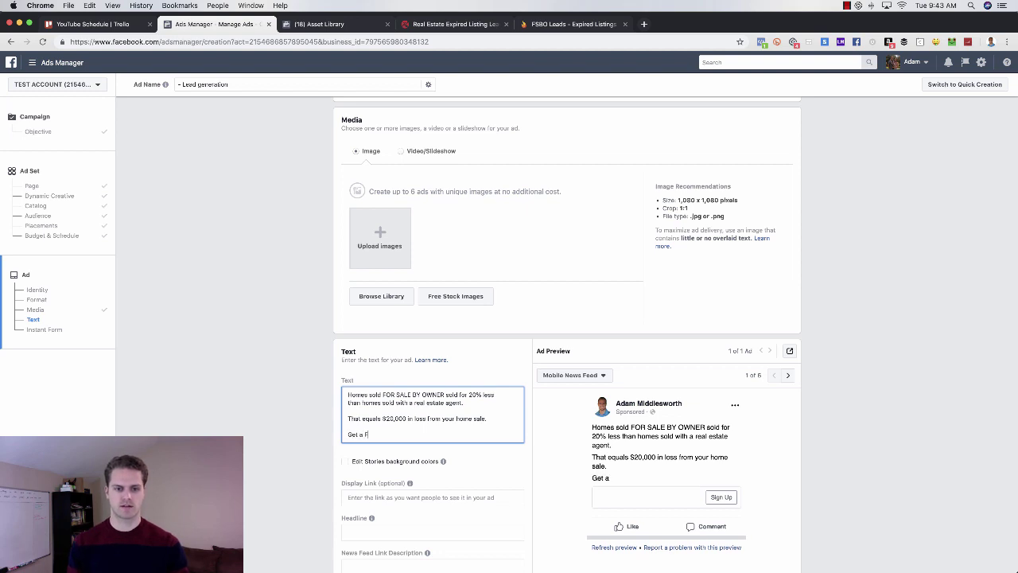
text(FREE Price Quot)
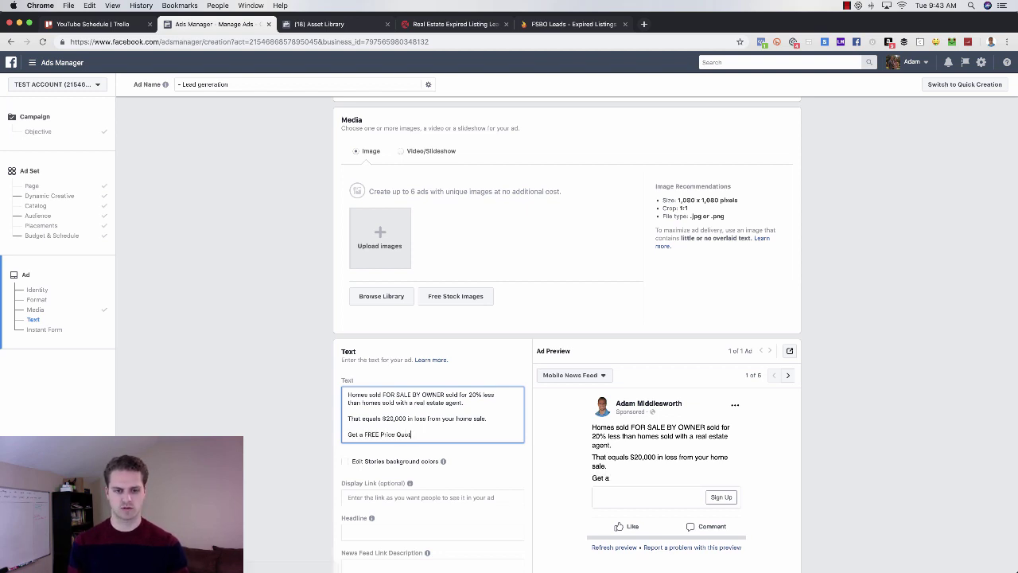
text(e from a )
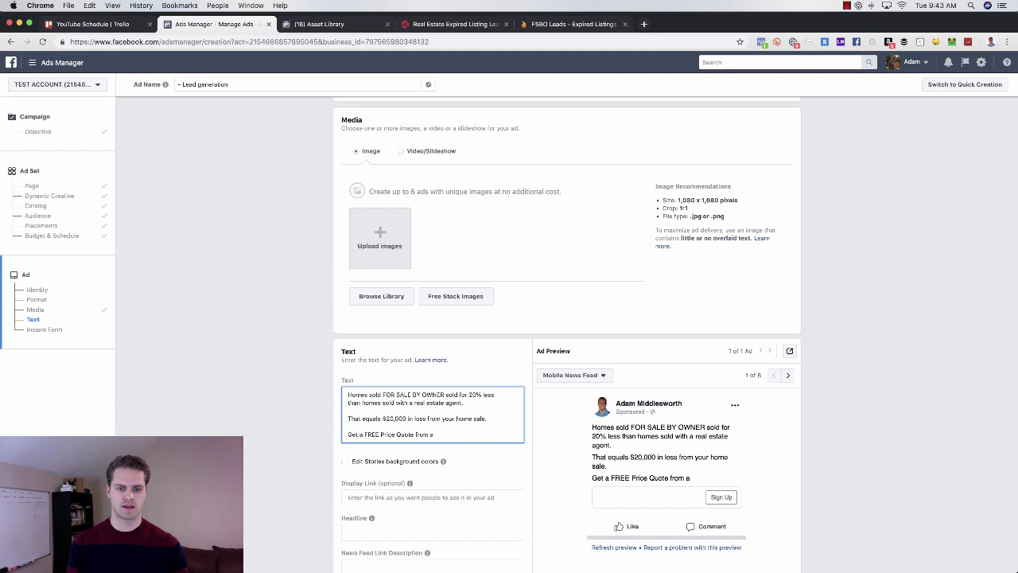
text(licensed real)
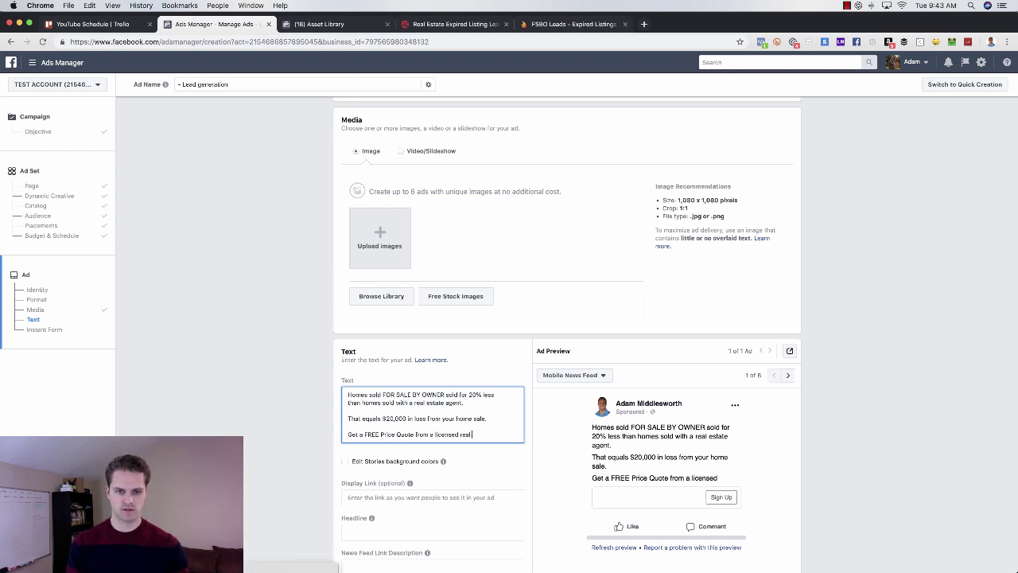
text( estate agent who)
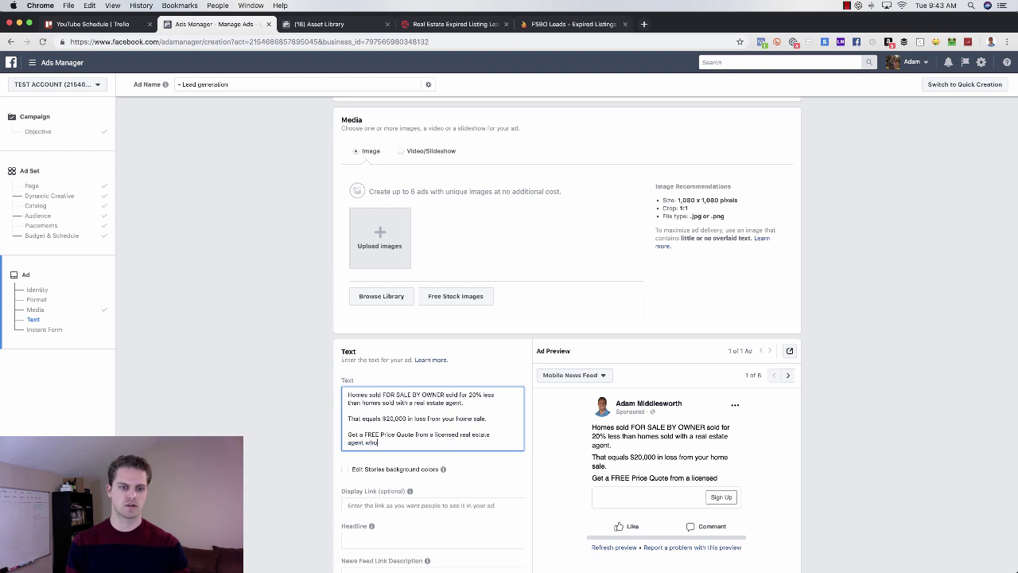
text( has)
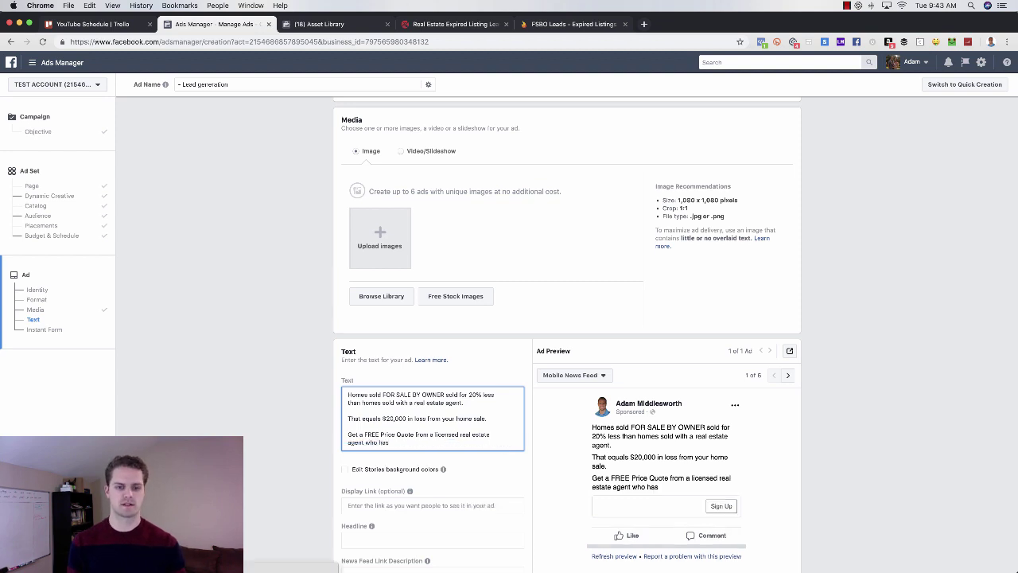
text( sold)
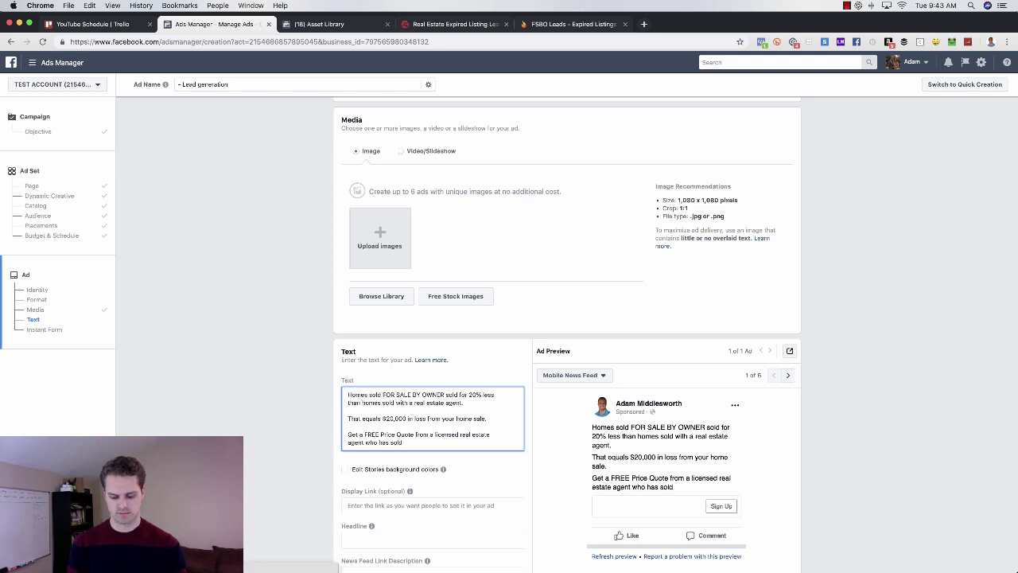
text( 12 homes in the)
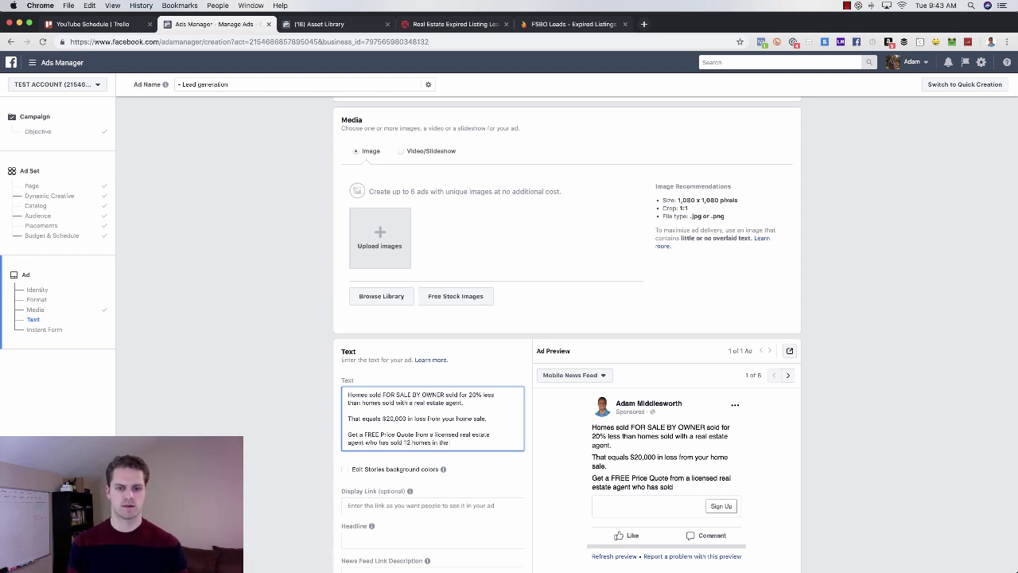
text( past 6 months)
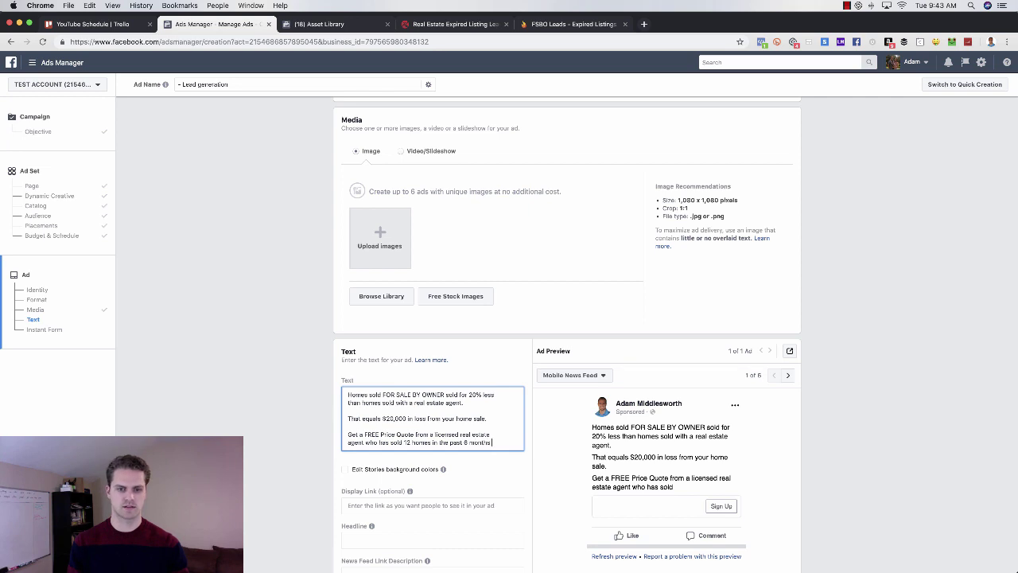
text( for )
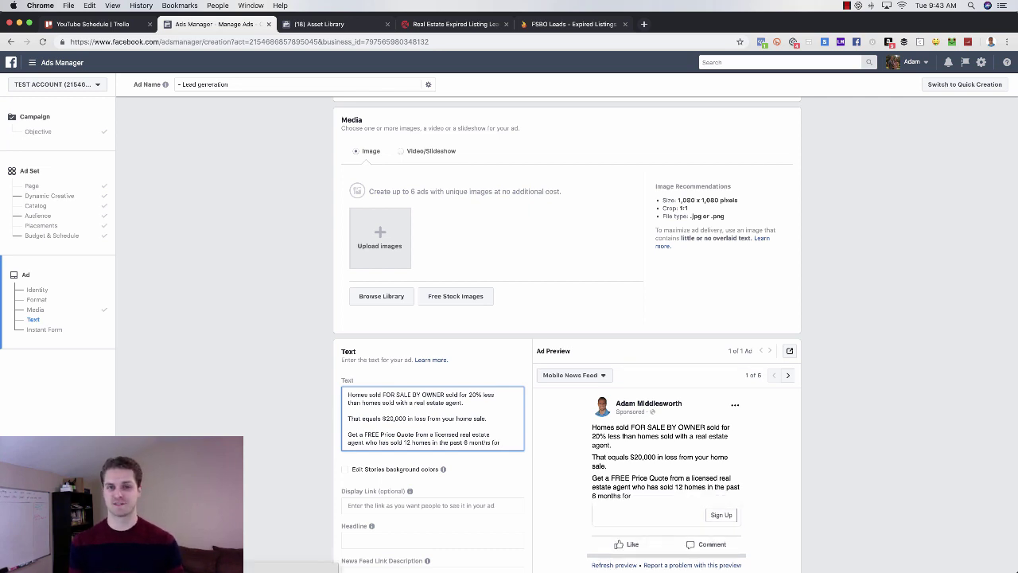
text(above listing price)
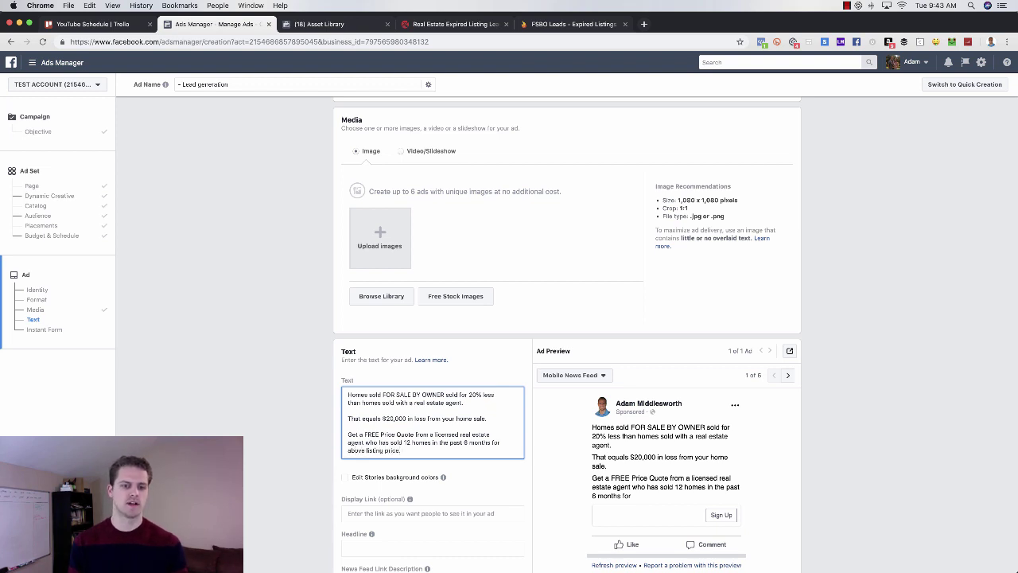
text(.)
Finish the ad text with a separate closing line reading "Tap 'Learn More' for your instant price quote.".
key(Return)
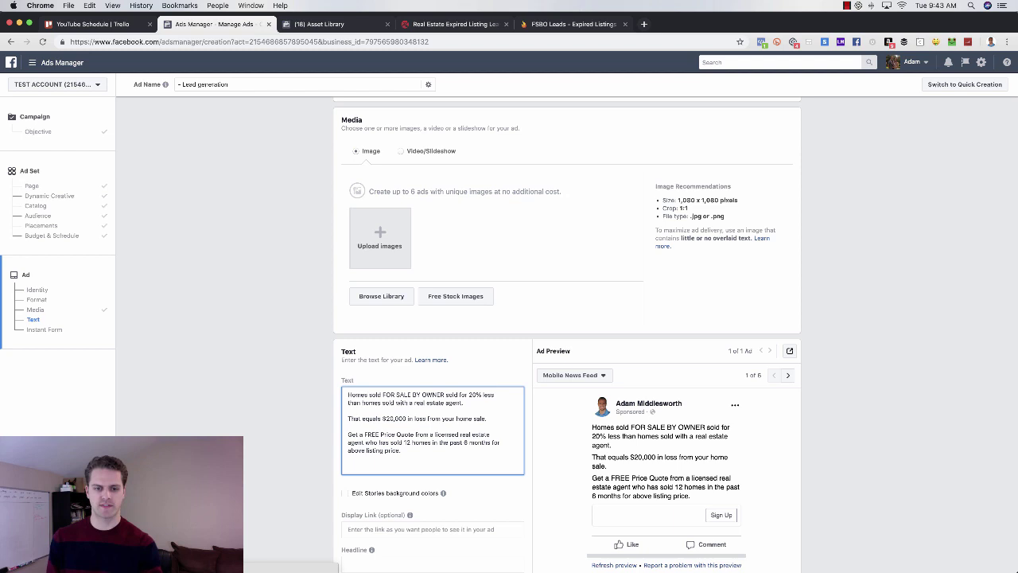
key(BackSpace)
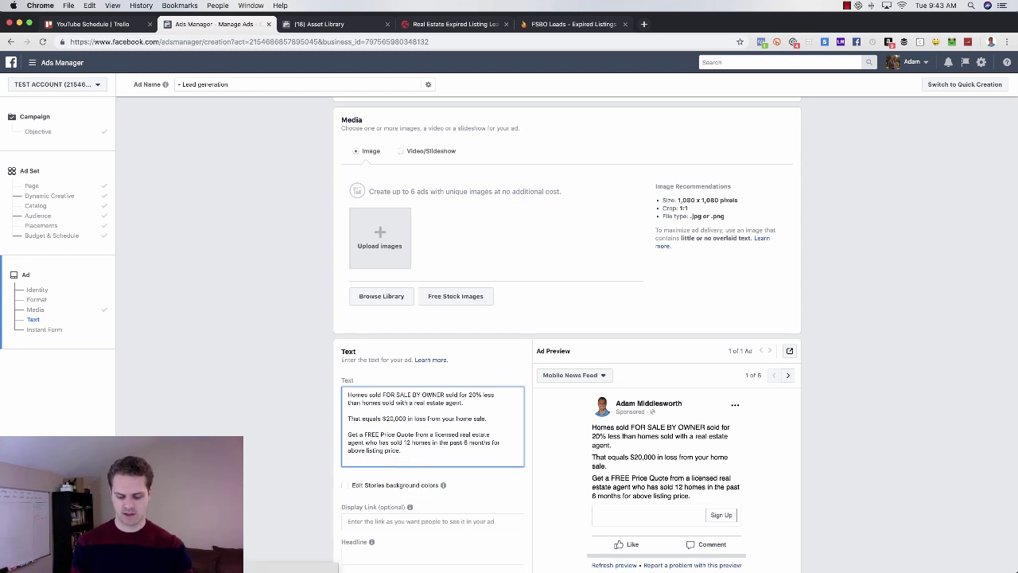
key(Return)
key(Return)
text(Tap "Learn)
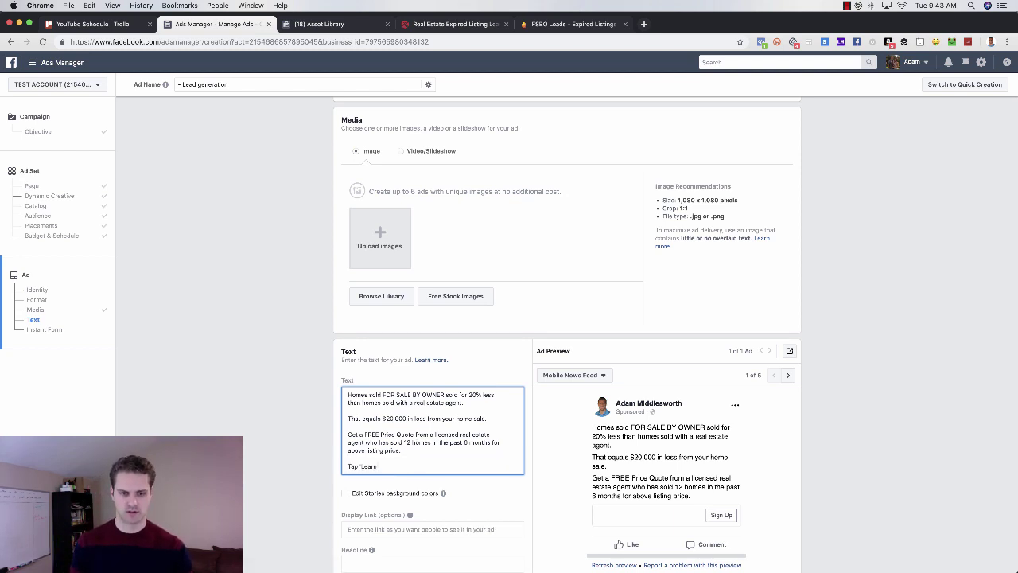
text( More"" f)
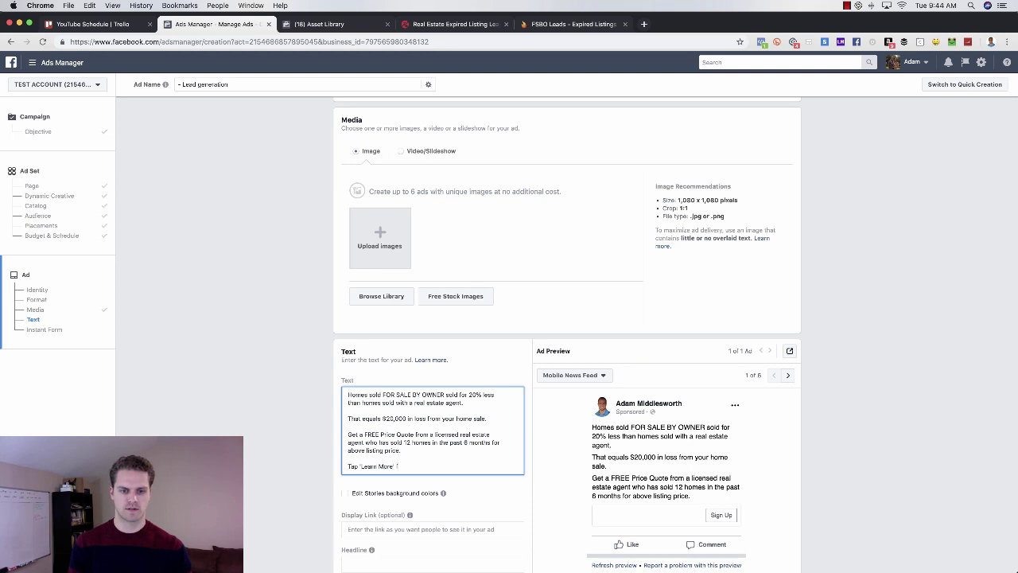
text(or your instant)
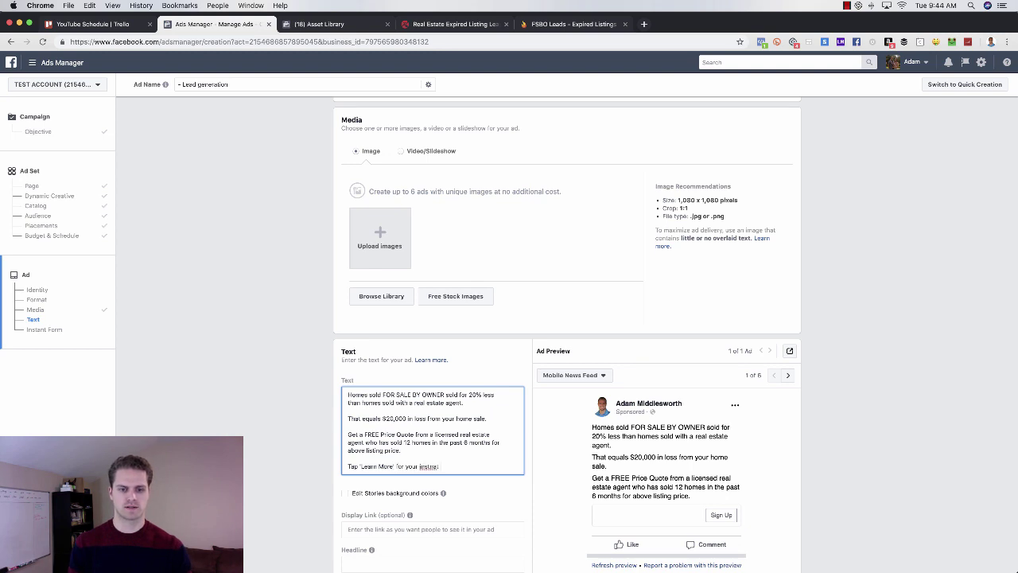
text( price quote.)
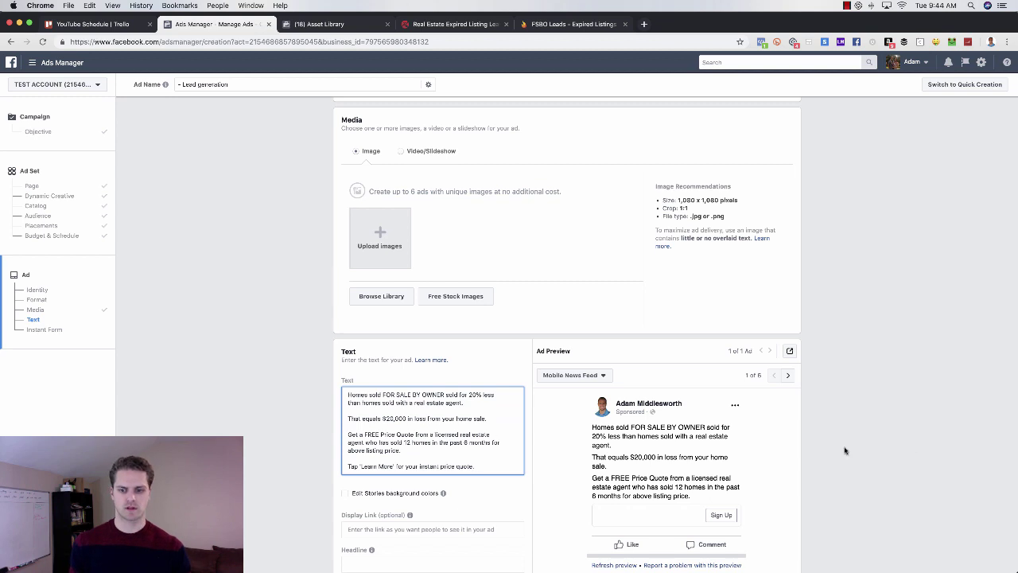
click(448, 332)
scroll(398, 231, down, 1)
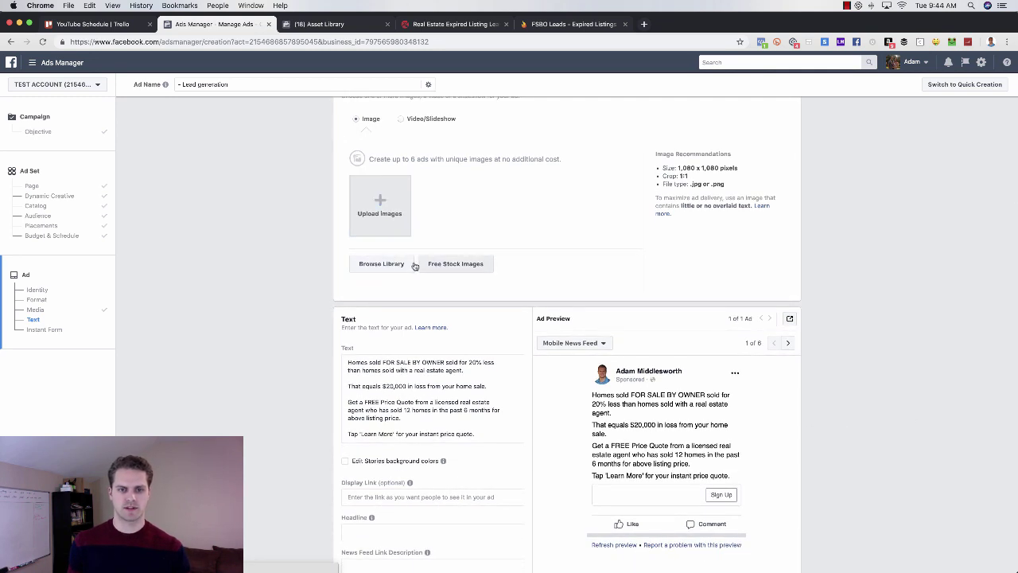
Add the 2048 × 1466 architecture house photo from the account's image library as the ad image.
click(397, 265)
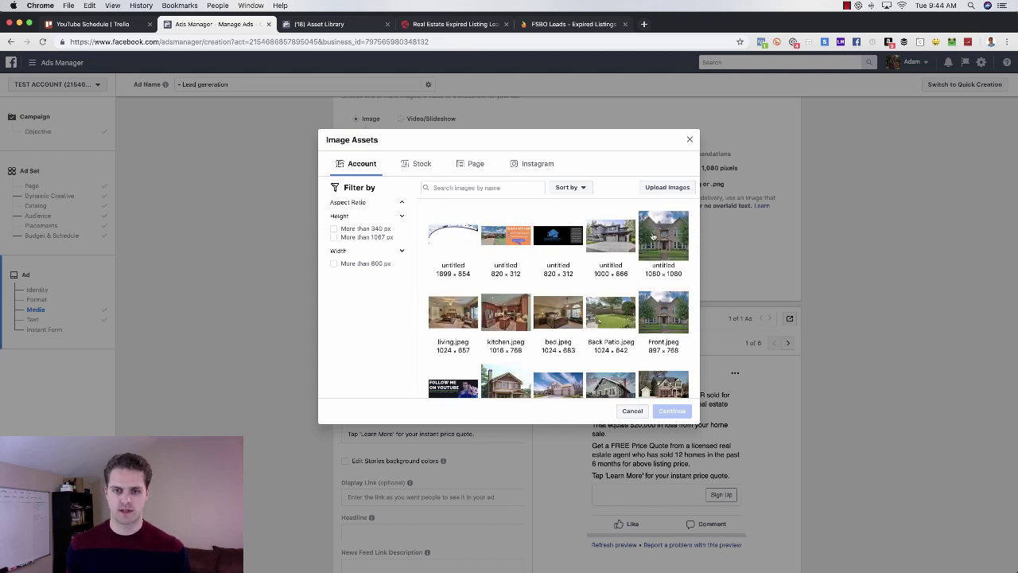
scroll(631, 266, down, 3)
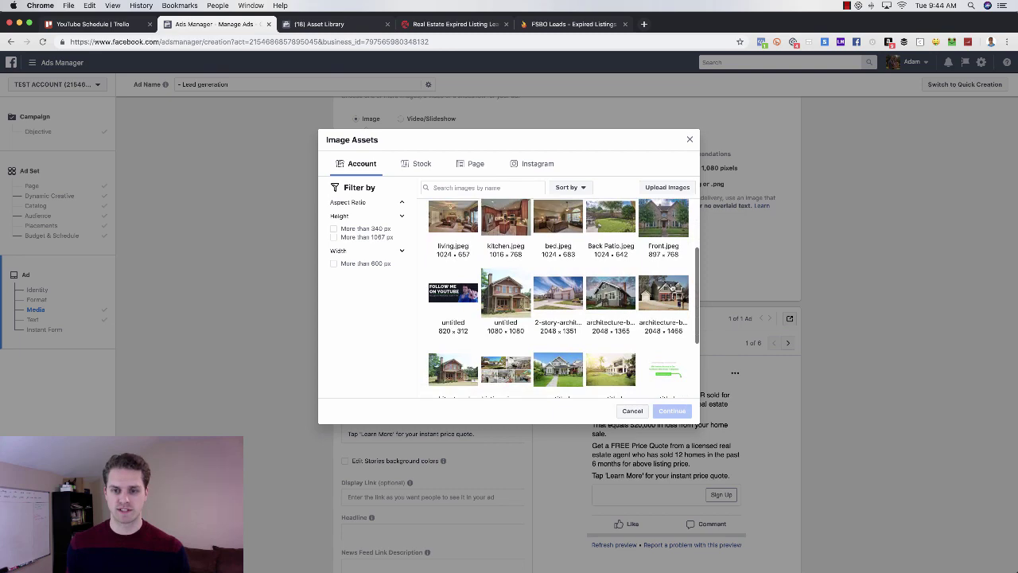
click(666, 293)
click(673, 441)
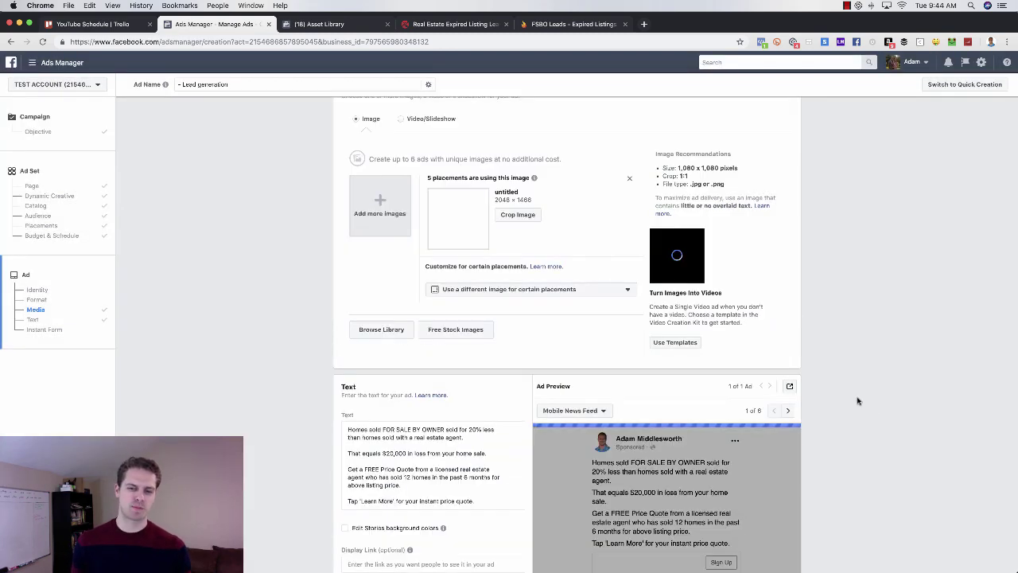
Set the ad headline to "Get an Instant Price Quote on your Home!" and the call to action to Learn More.
scroll(867, 406, down, 2)
scroll(852, 398, down, 4)
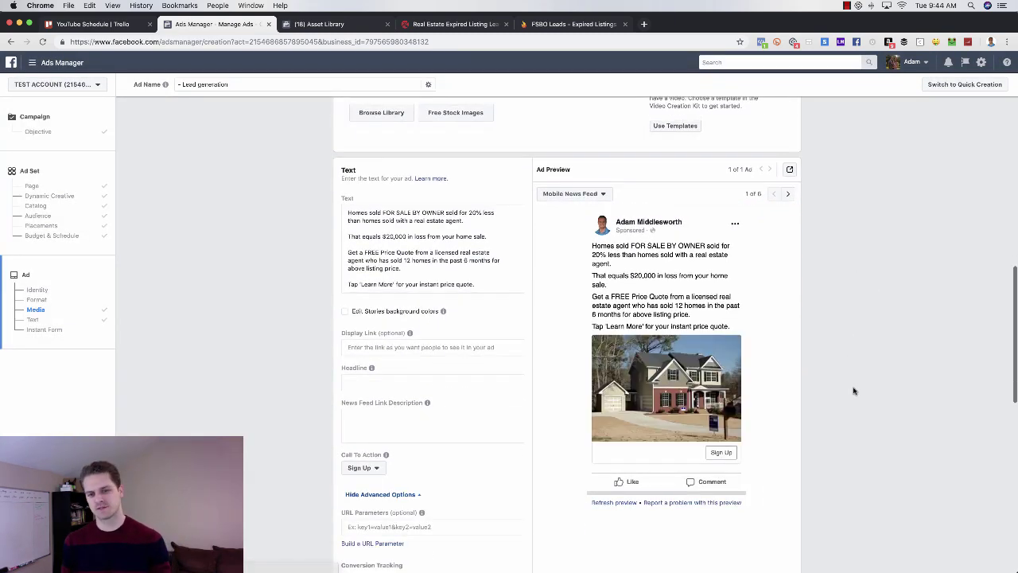
scroll(653, 366, down, 1)
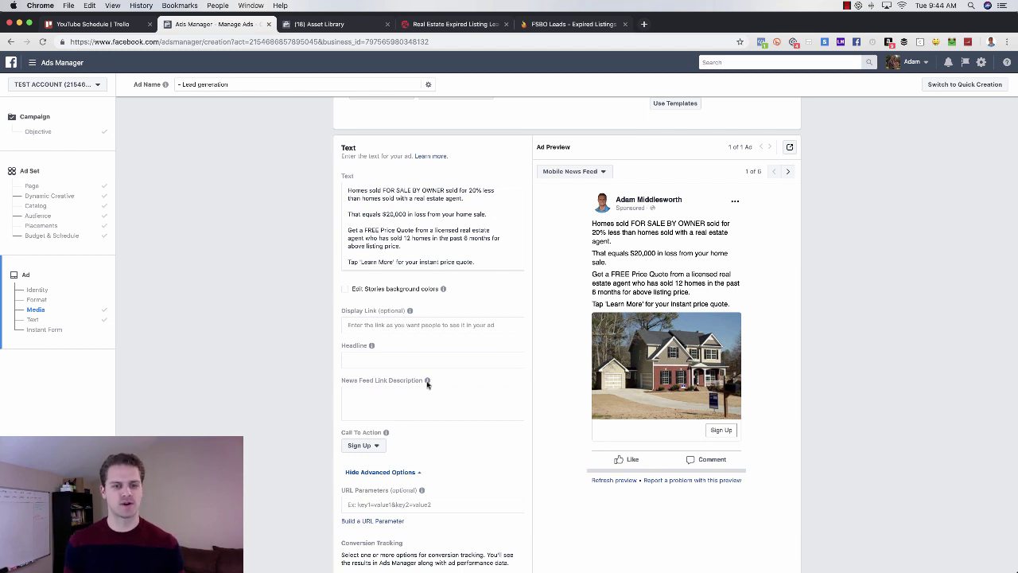
click(405, 358)
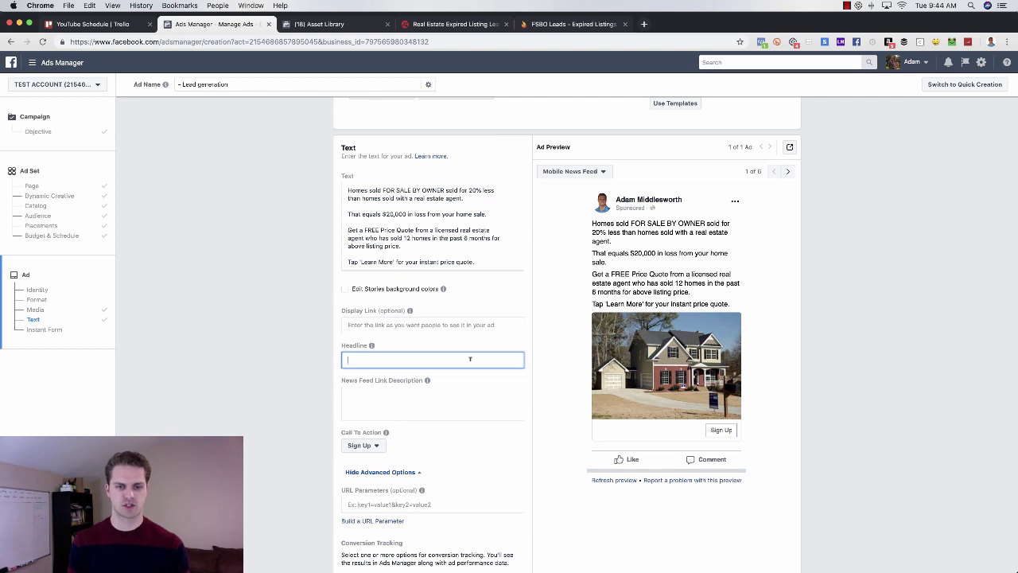
text(Get Your In)
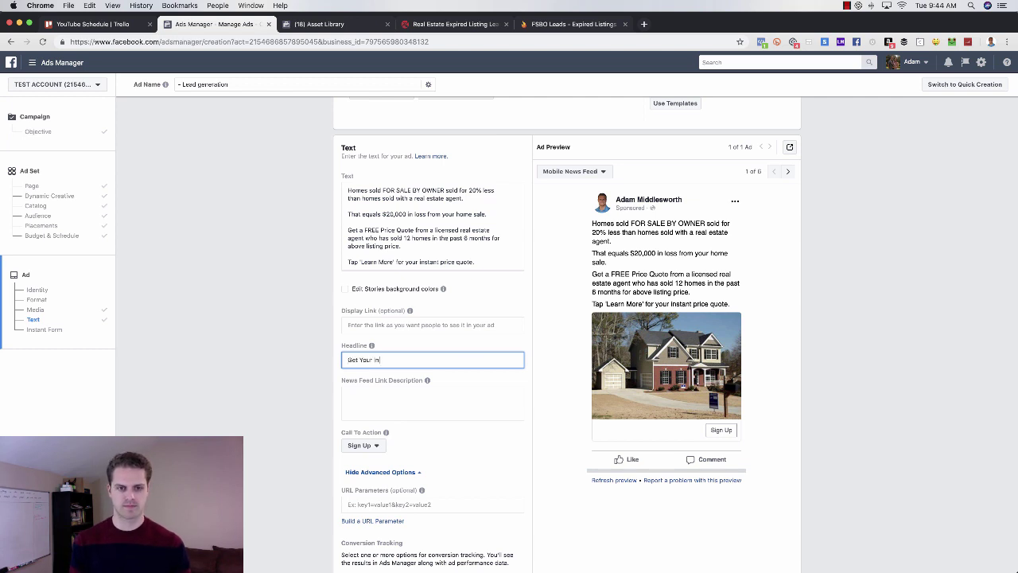
key(BackSpace)
key(BackSpace)
key(BackSpace)
key(BackSpace)
key(BackSpace)
key(BackSpace)
key(BackSpace)
text(an I)
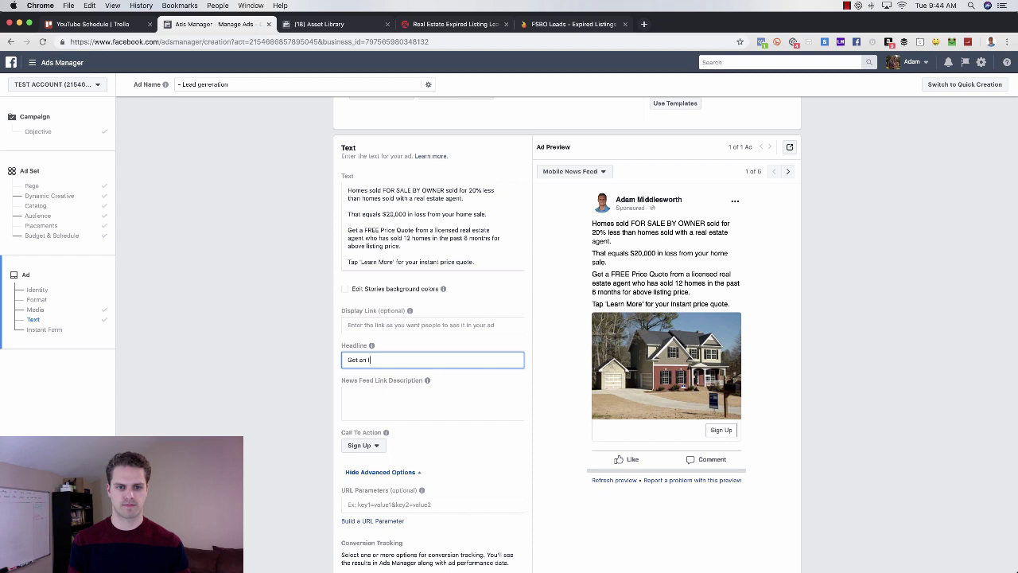
text(nstant Price Q)
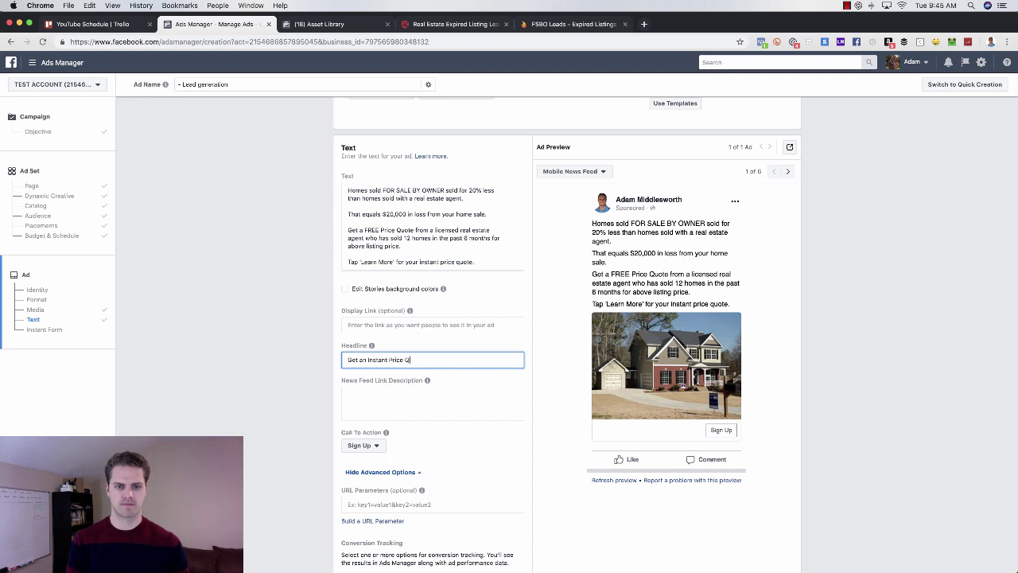
text(uote on your)
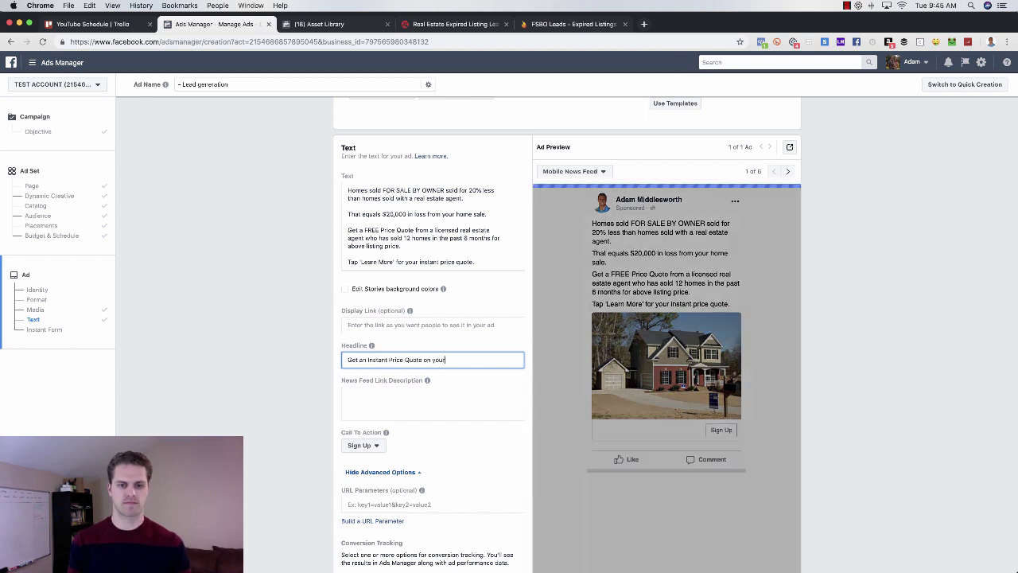
text( Home!)
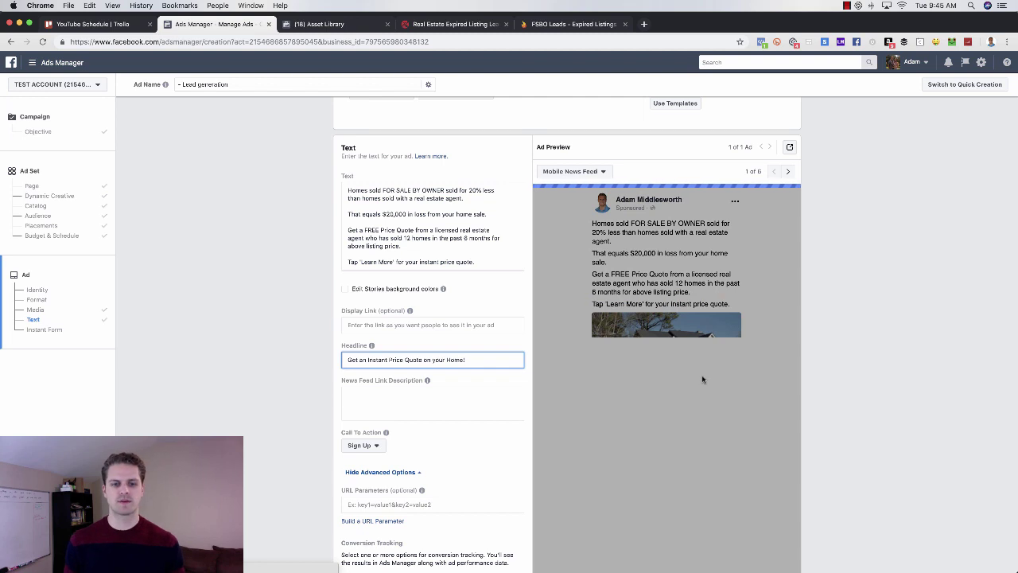
click(376, 446)
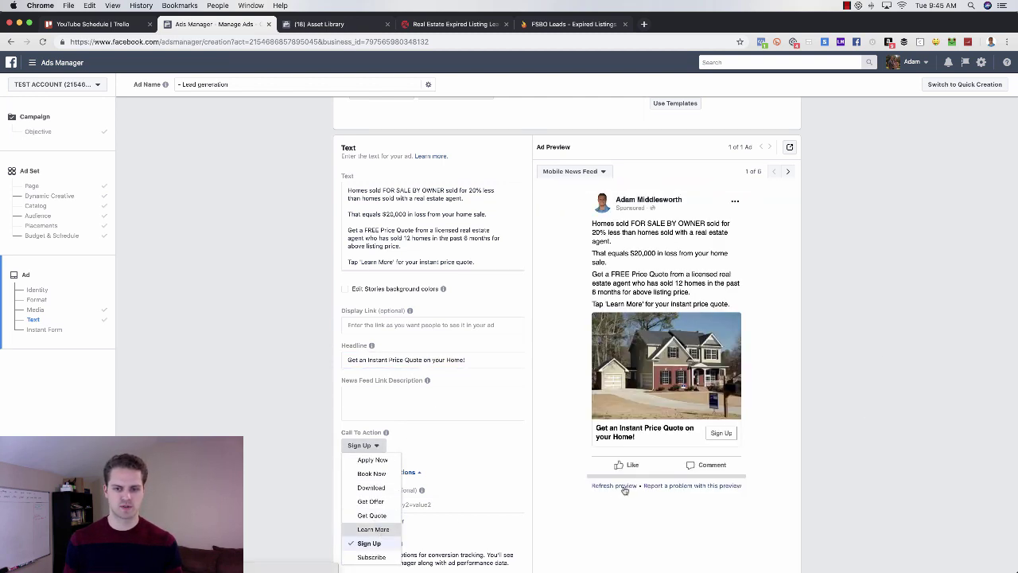
click(373, 529)
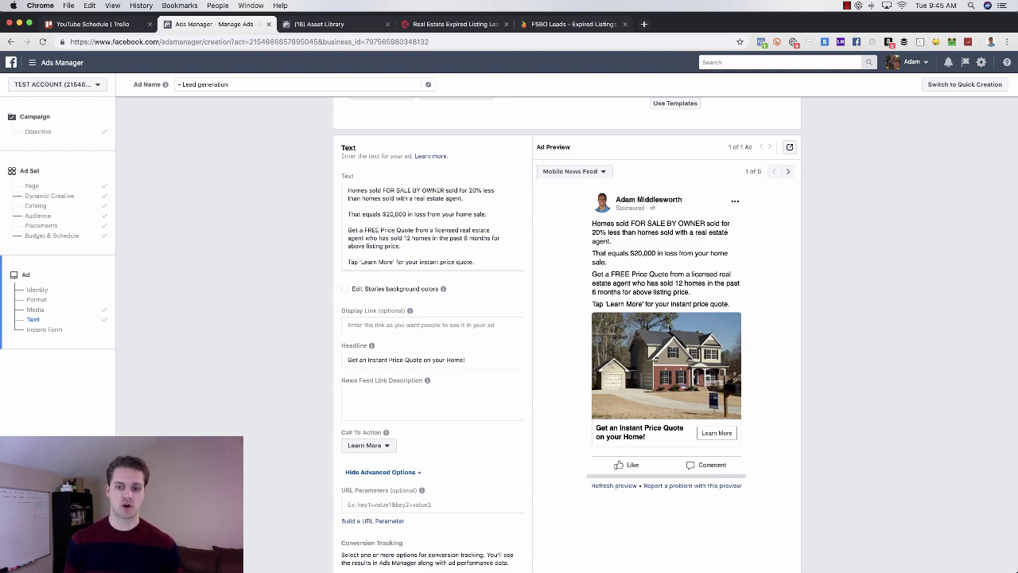
Review the instant form list and the selected form's preview through its thank-you screen, along with the finished ad preview.
scroll(776, 398, down, 5)
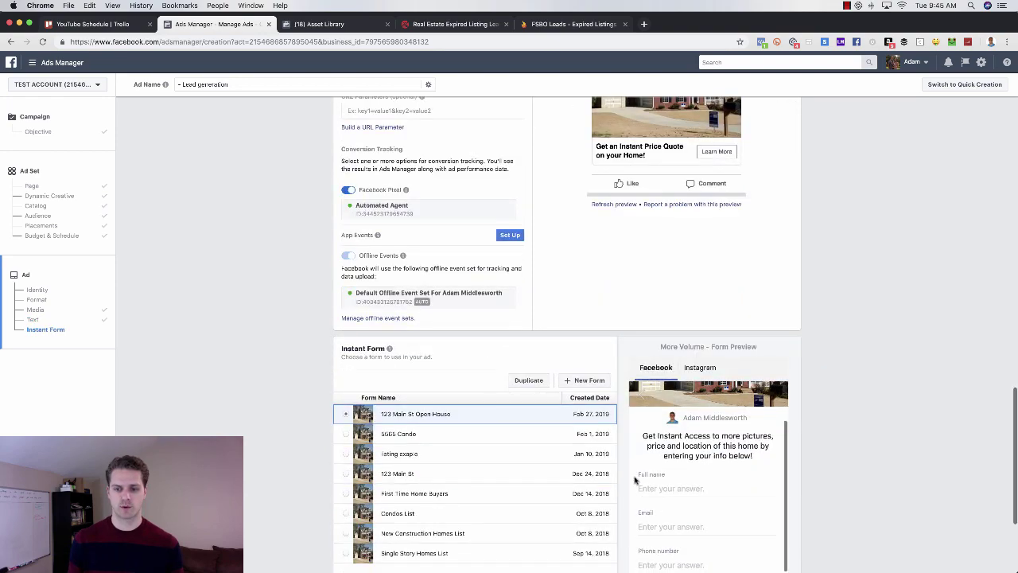
scroll(676, 525, down, 1)
scroll(782, 510, up, 3)
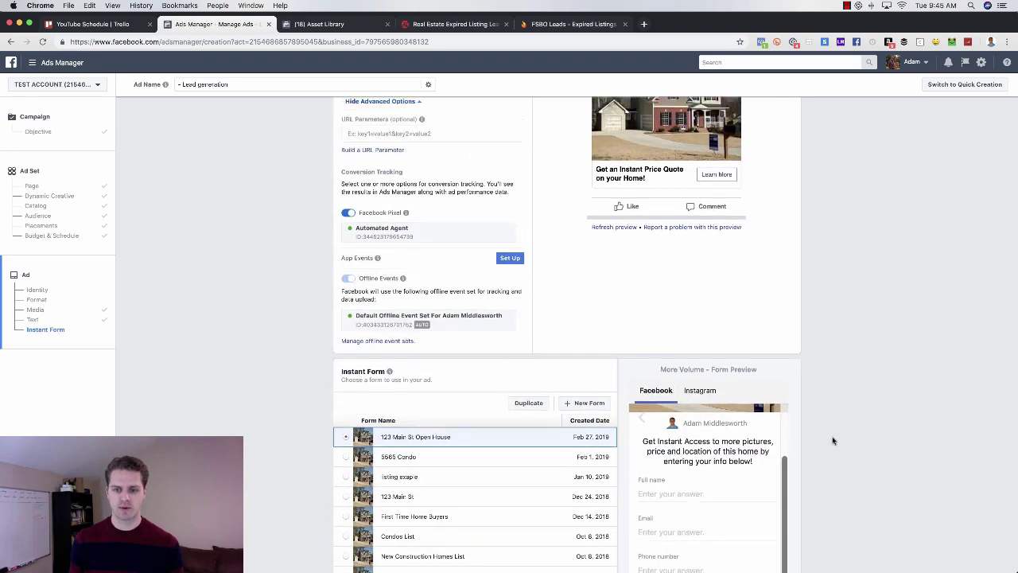
scroll(778, 321, down, 4)
scroll(783, 531, down, 1)
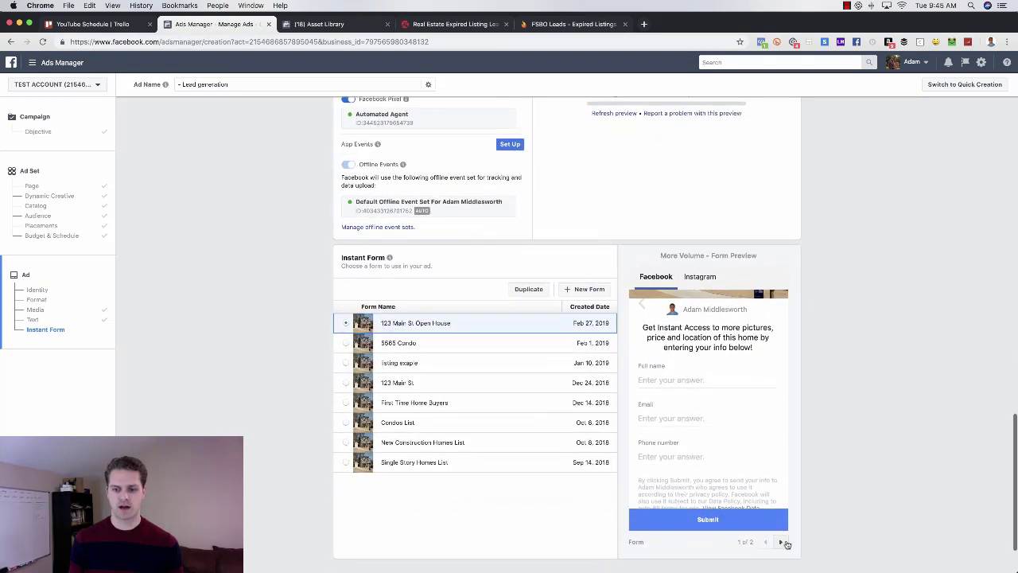
click(781, 542)
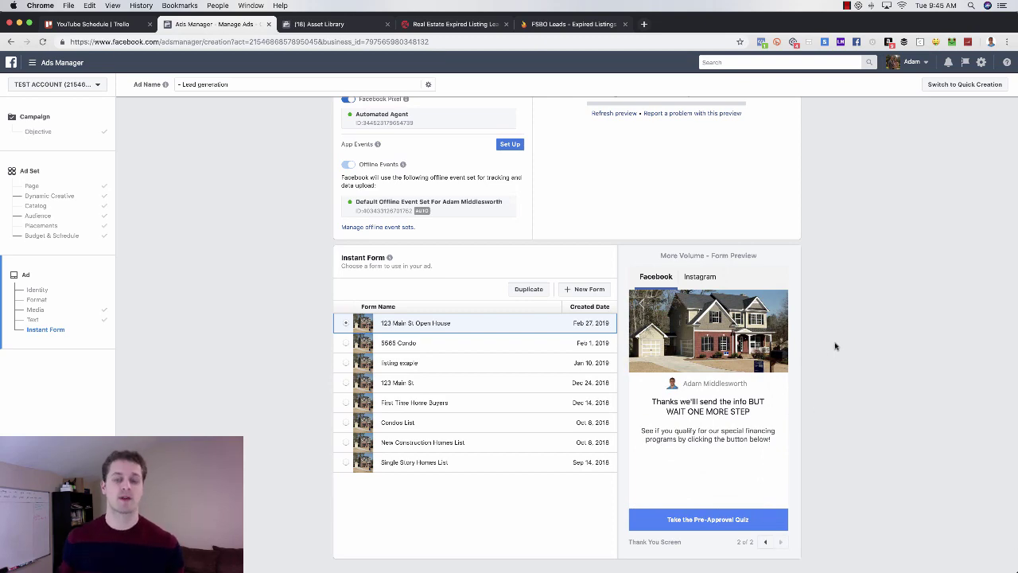
scroll(836, 346, up, 2)
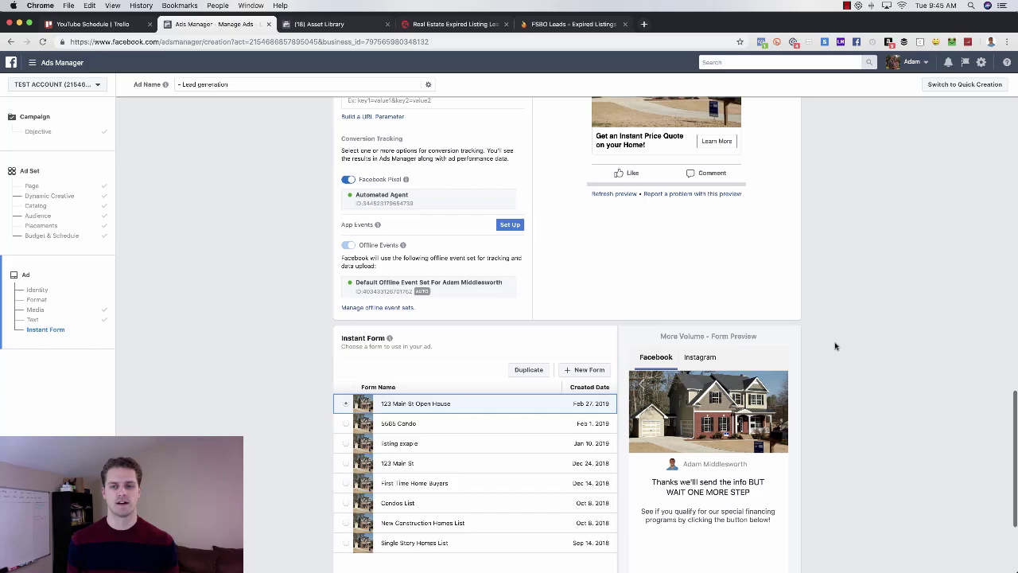
scroll(836, 346, up, 5)
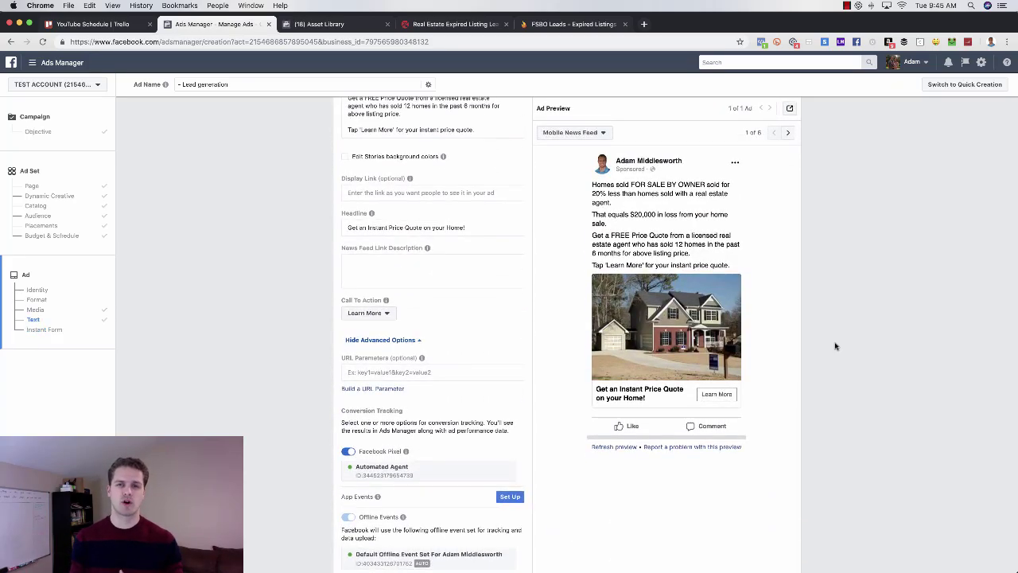